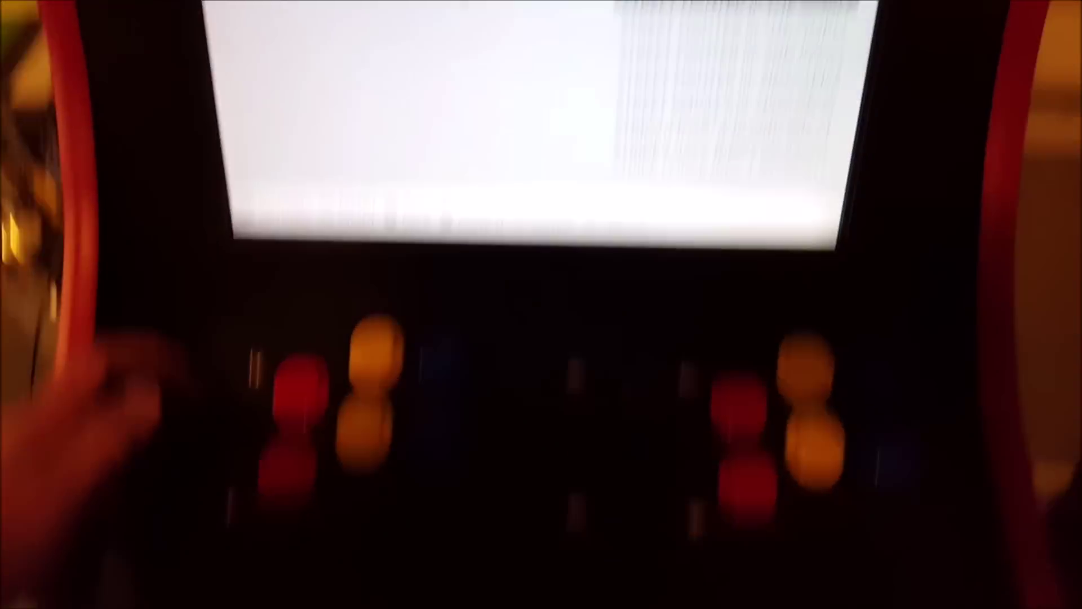
key(Up)
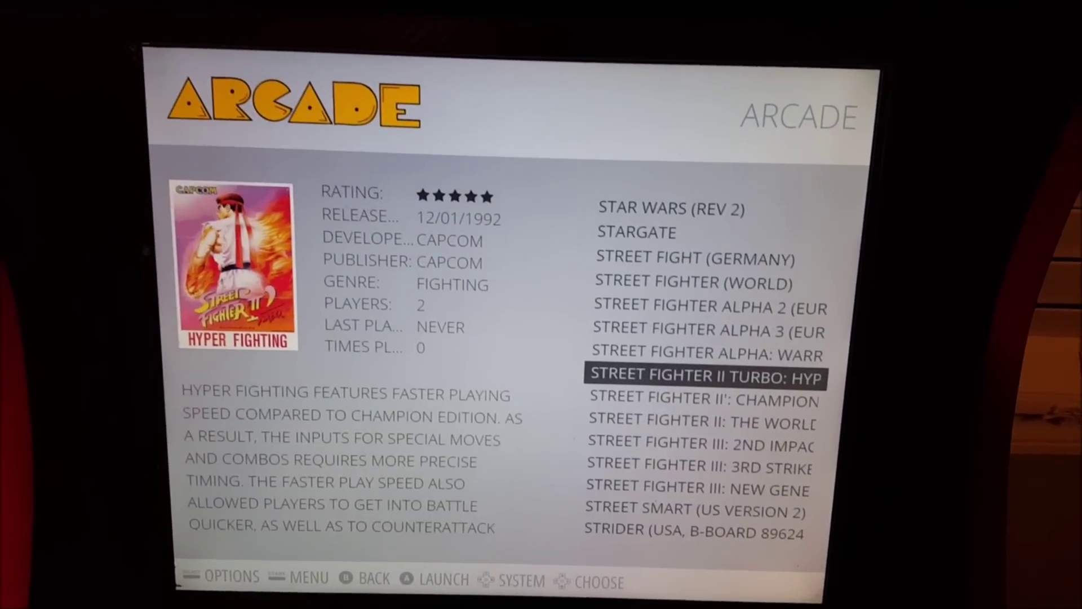
key(Down)
key(Down)
key(Down)
key(Down)
key(Down)
key(Down)
key(Down)
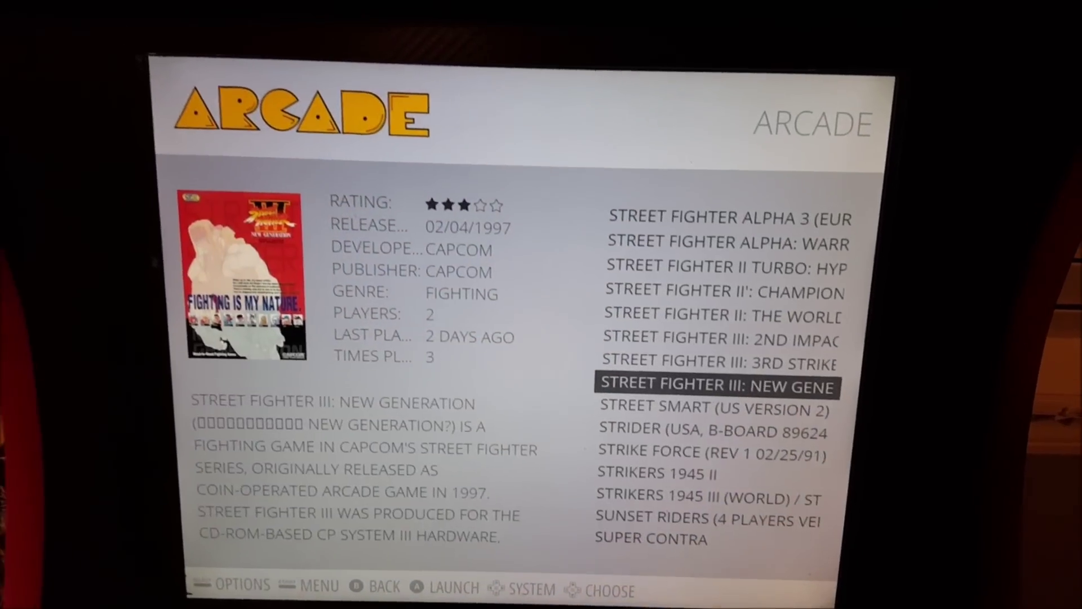
key(Up)
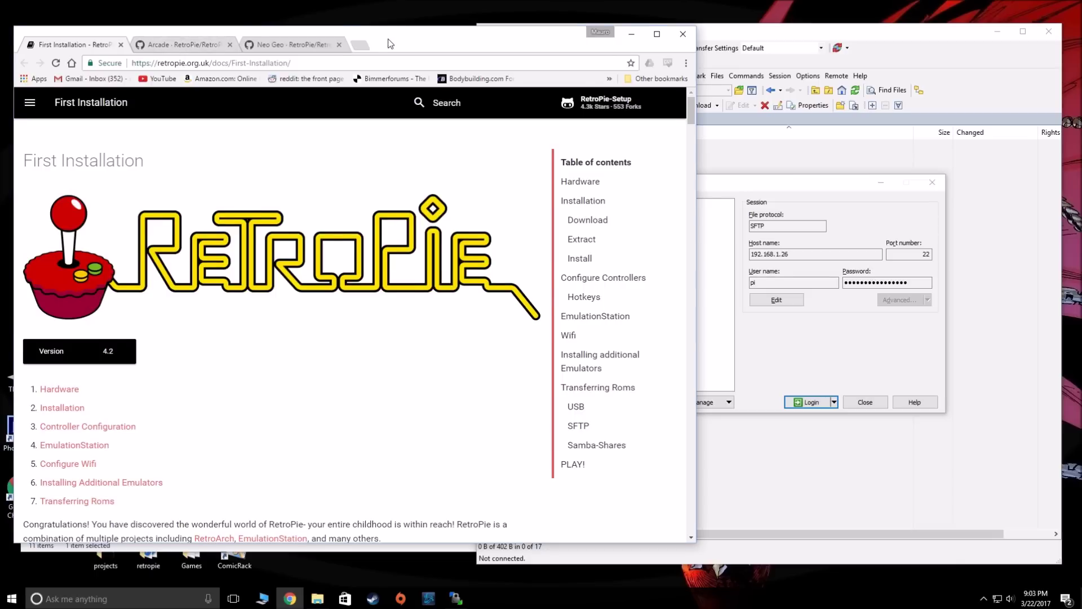
- Switch to WinSCP and log in to the saved "pi2 bartop" SFTP site
drag(386, 43, 394, 45)
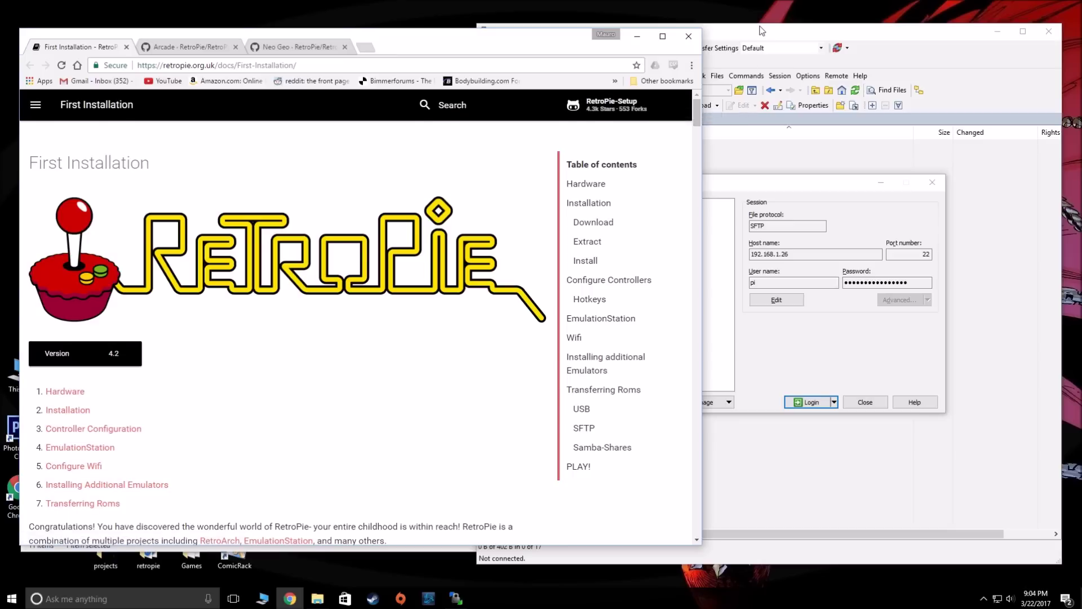
click(739, 115)
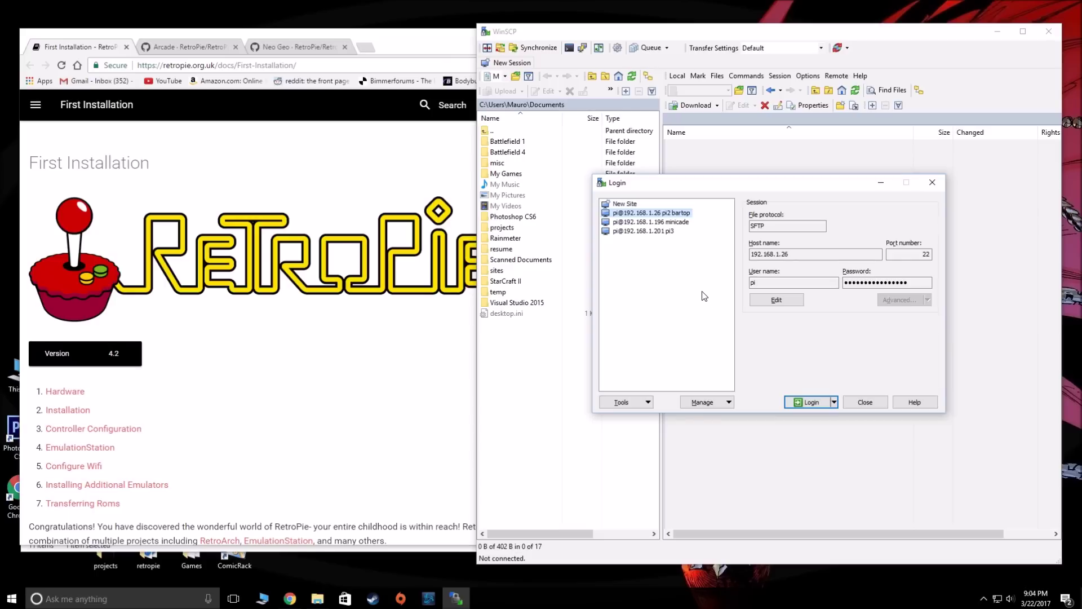
double_click(665, 214)
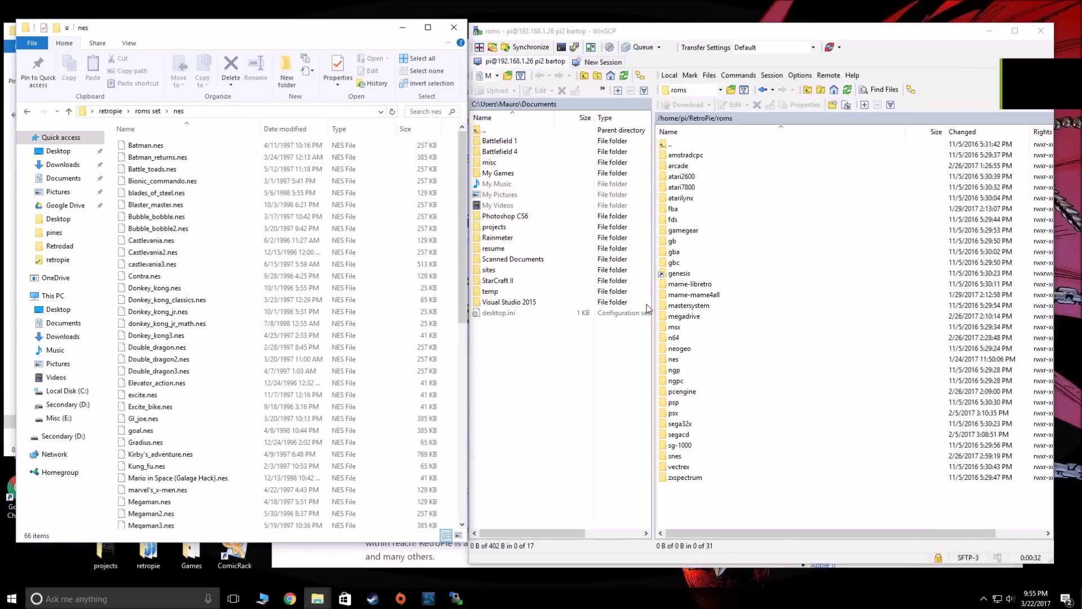
- Examine the NES ROM files in the local nes folder and locate the matching nes folder under roms on the Pi
drag(708, 32, 720, 33)
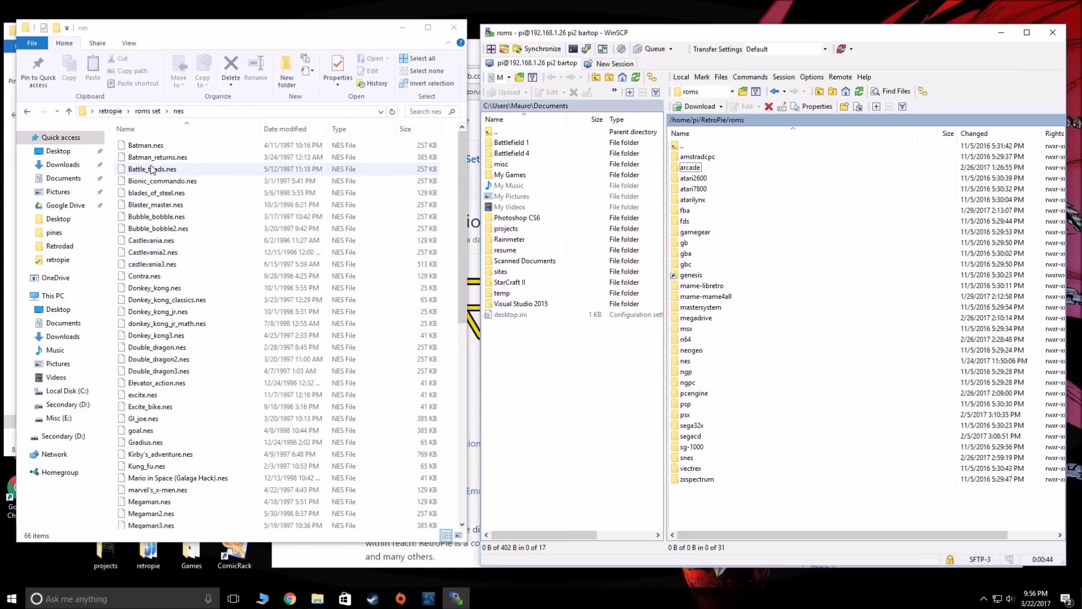
click(169, 252)
scroll(330, 297, down, 2)
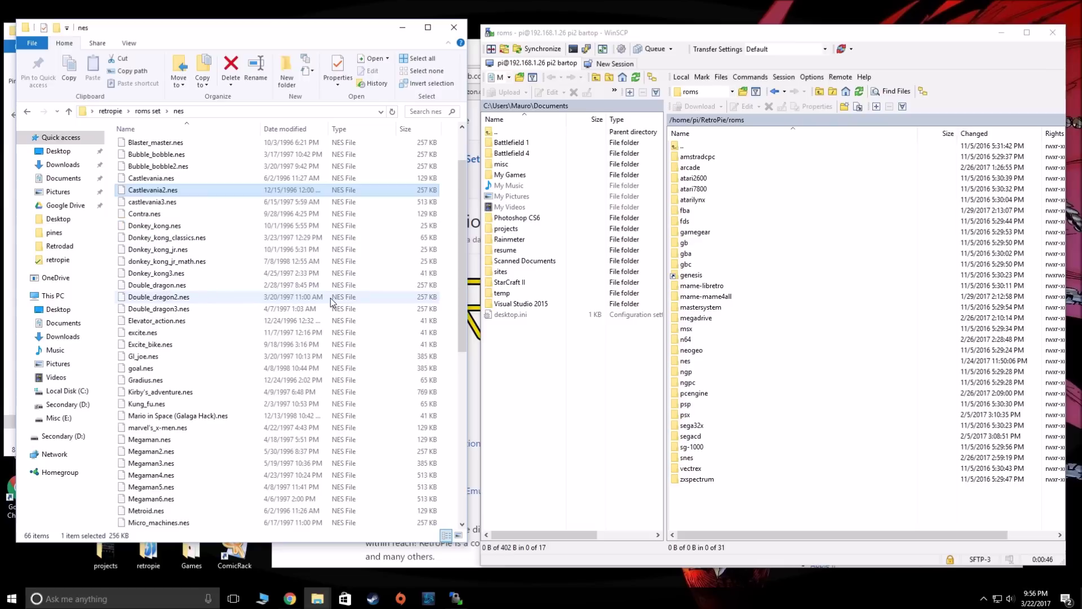
click(162, 323)
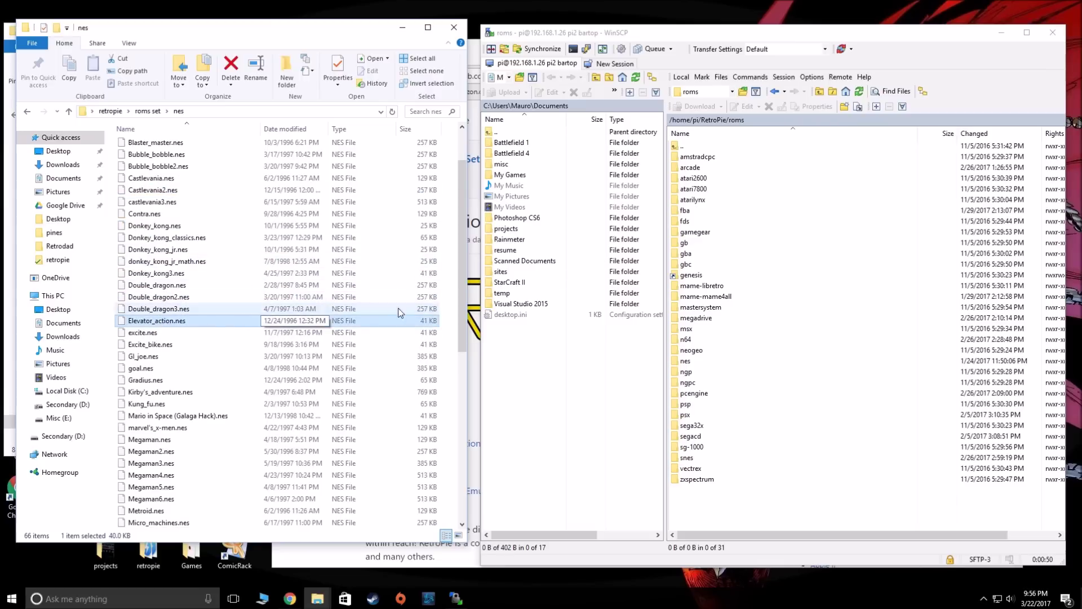
double_click(685, 360)
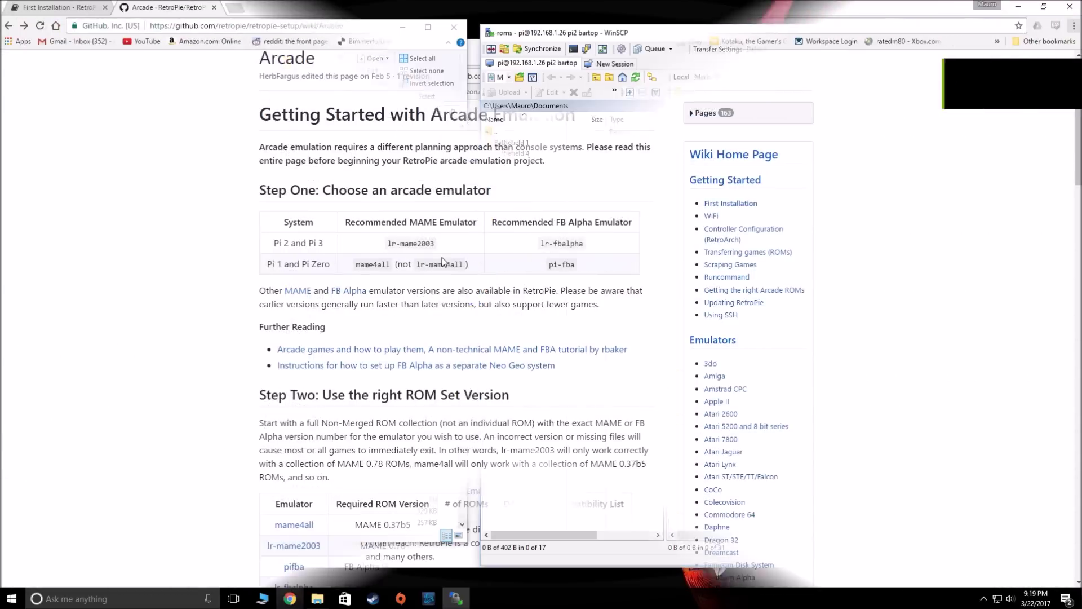
- Examine the RetroPie Arcade wiki page for the recommended emulators per Pi model and the ROM set versions required by lr-mame2003 and lr-fbalpha
scroll(515, 282, up, 1)
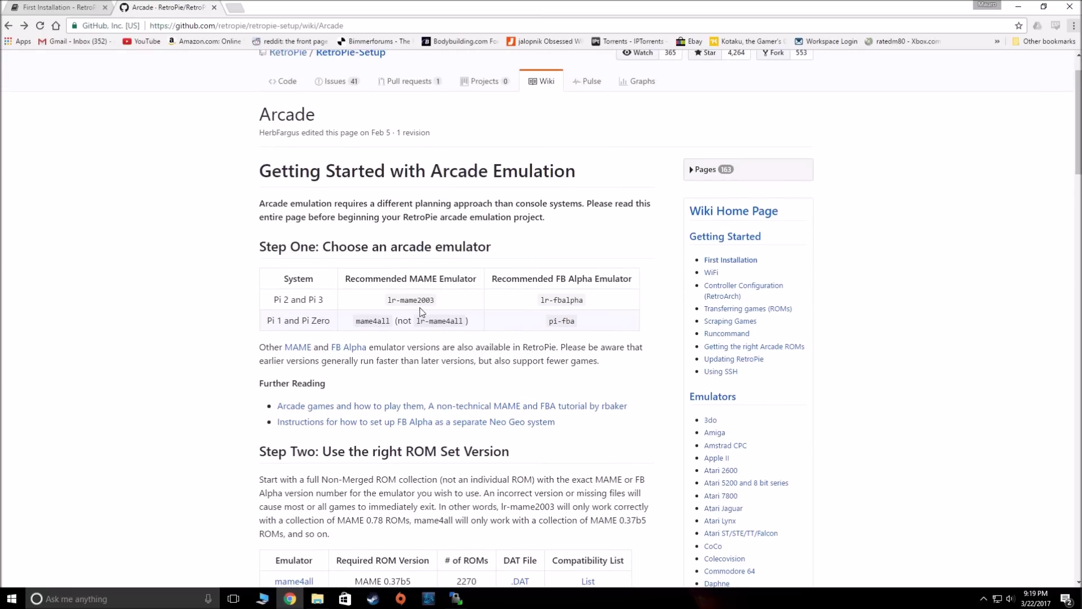
drag(345, 278, 476, 276)
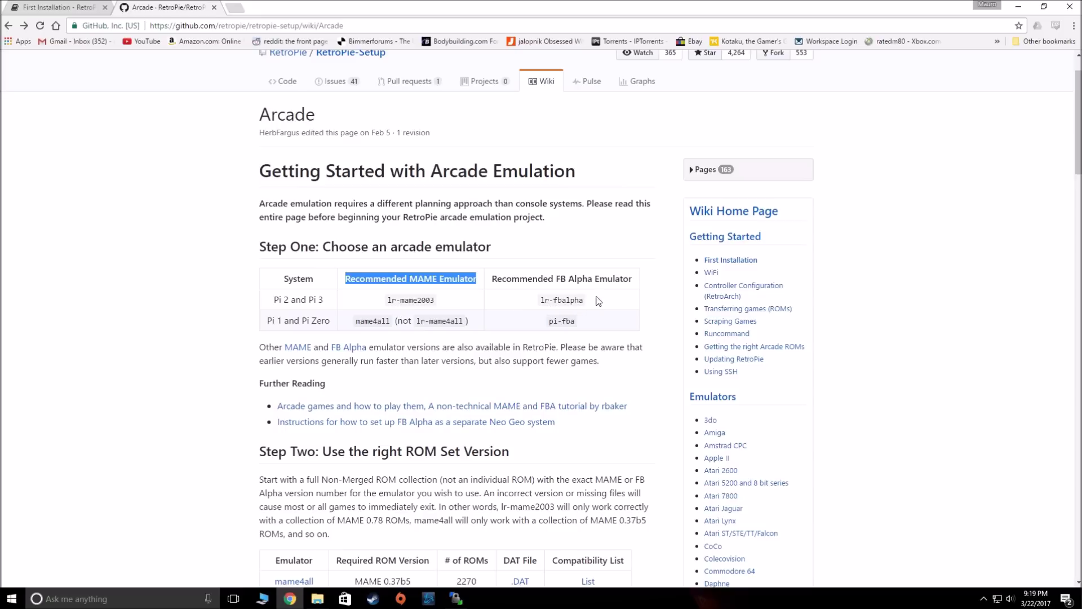
scroll(622, 305, down, 1)
scroll(622, 304, down, 2)
scroll(622, 304, up, 1)
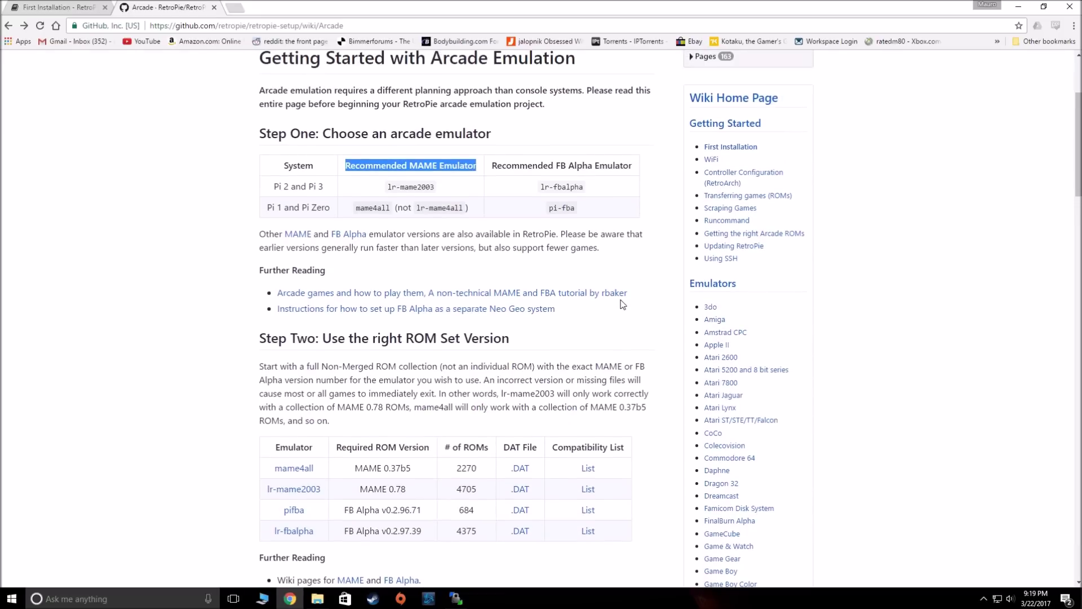
scroll(504, 444, down, 1)
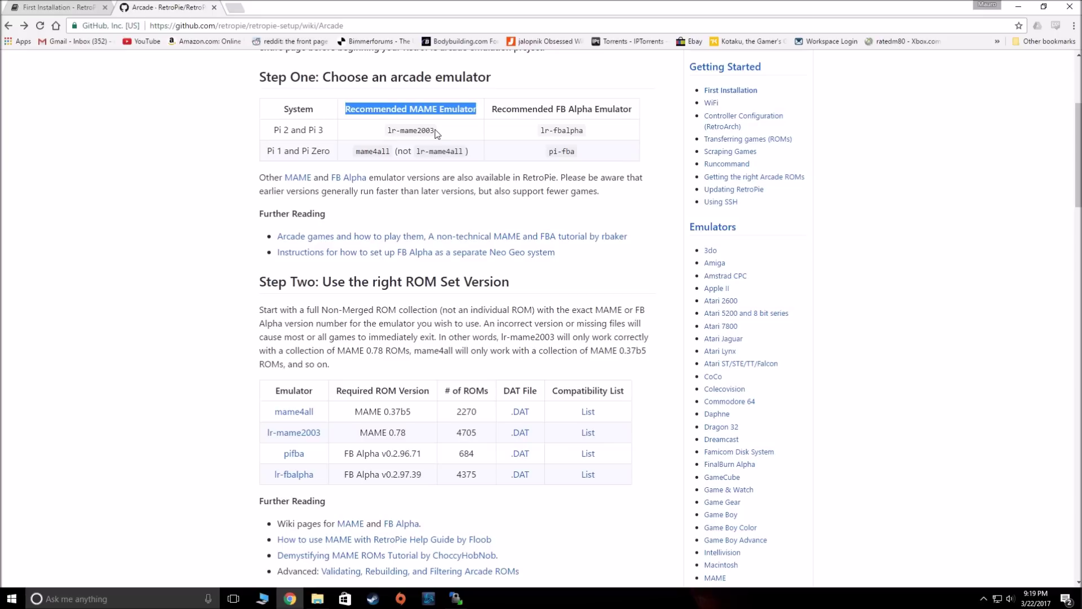
drag(409, 434, 360, 437)
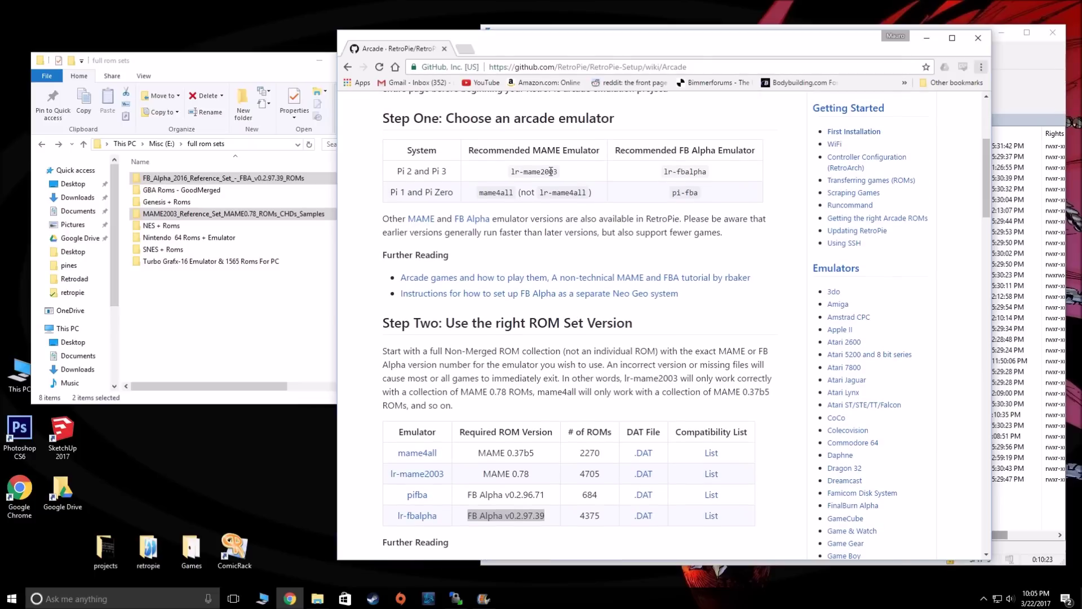
scroll(618, 314, down, 2)
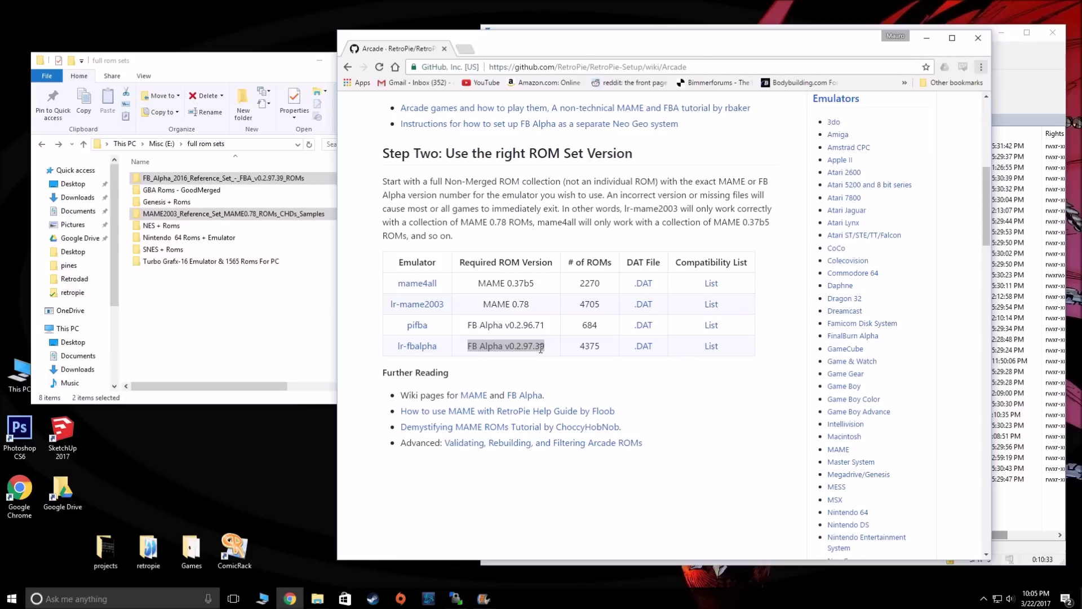
drag(529, 305, 485, 306)
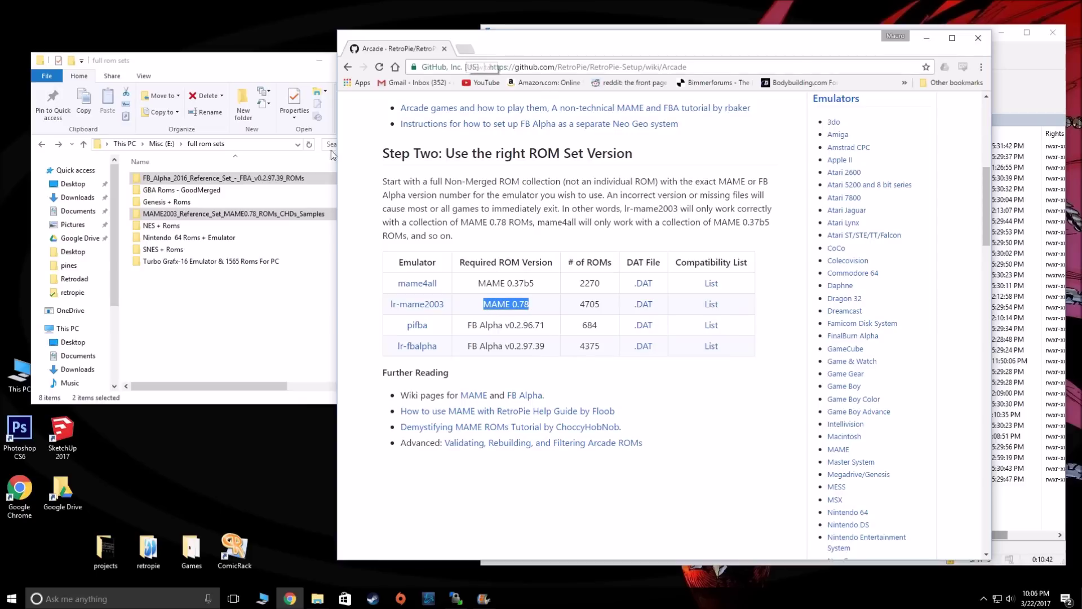
- Look inside the FB_Alpha_2016_Reference_Set folder and its roms subfolder, and return to the full rom sets folder
click(199, 180)
double_click(200, 180)
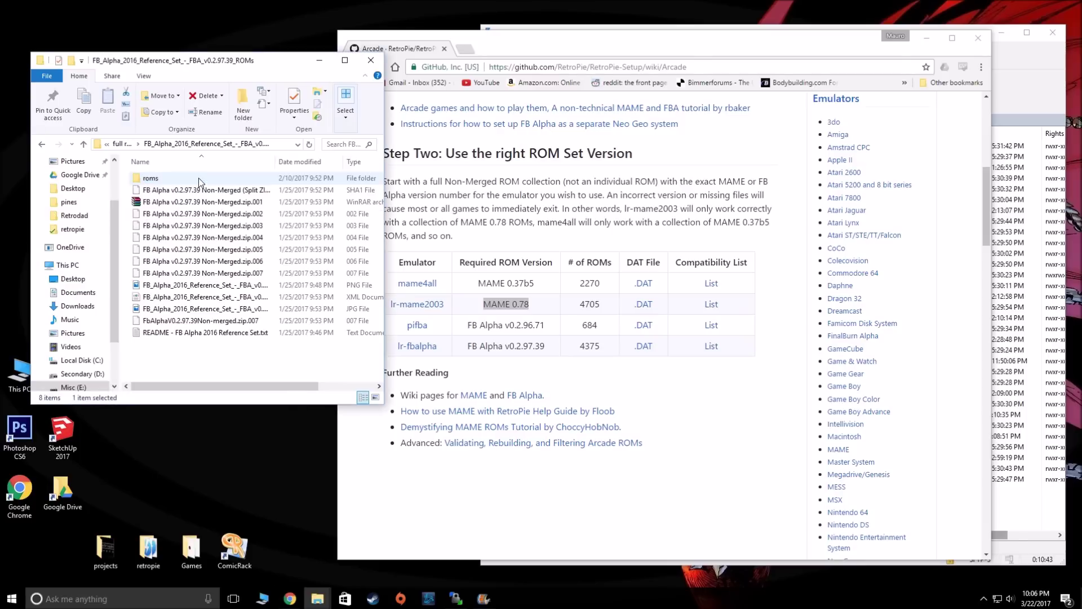
double_click(156, 179)
click(46, 144)
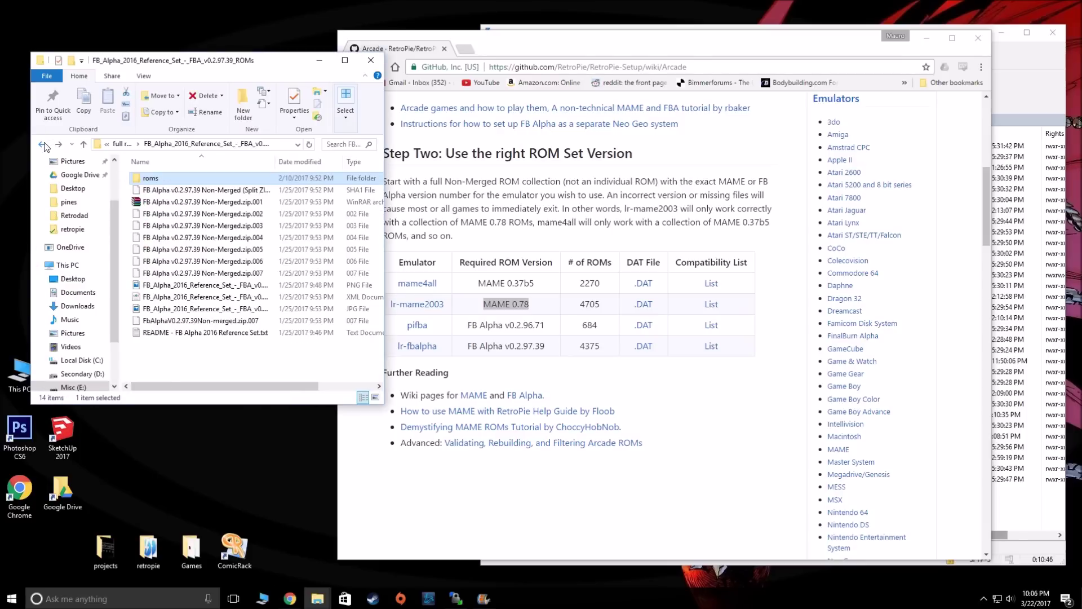
click(46, 145)
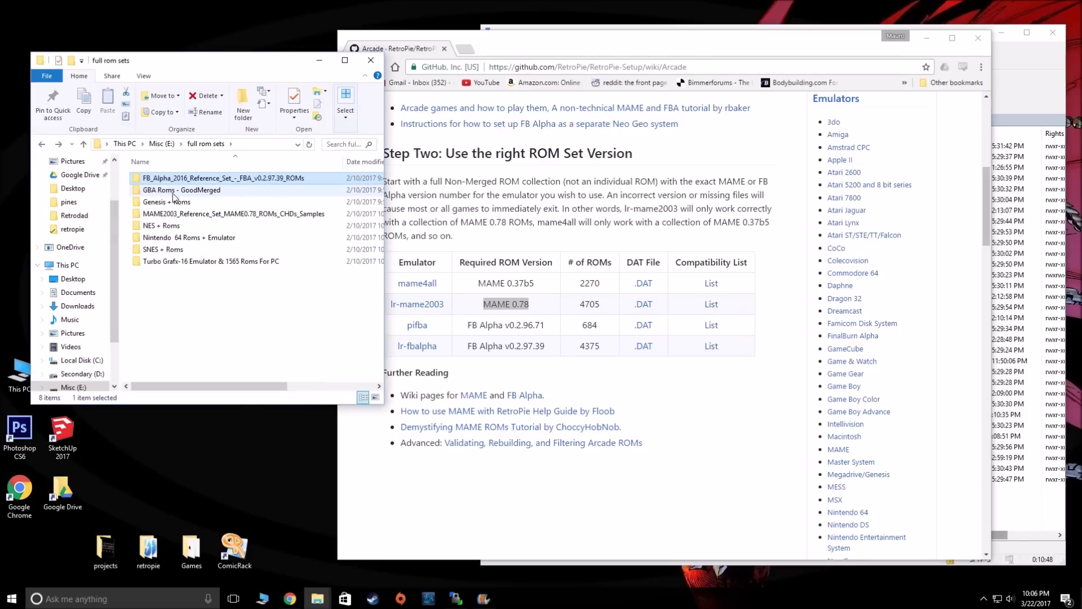
- Inspect the MAME2003_Reference_Set folder's contents and its roms subfolder, and go back to full rom sets
double_click(176, 214)
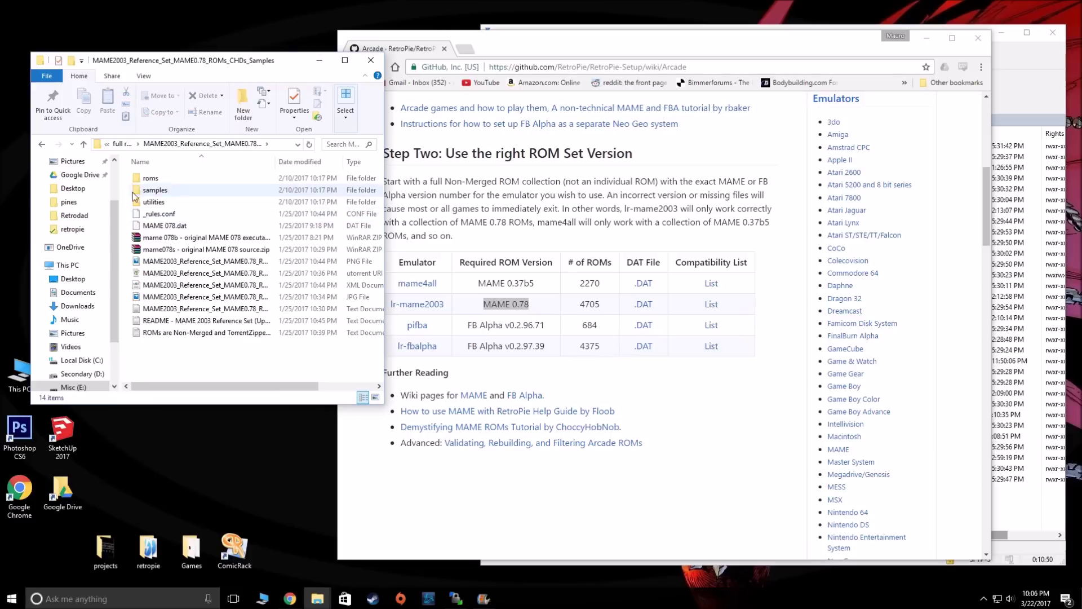
click(42, 144)
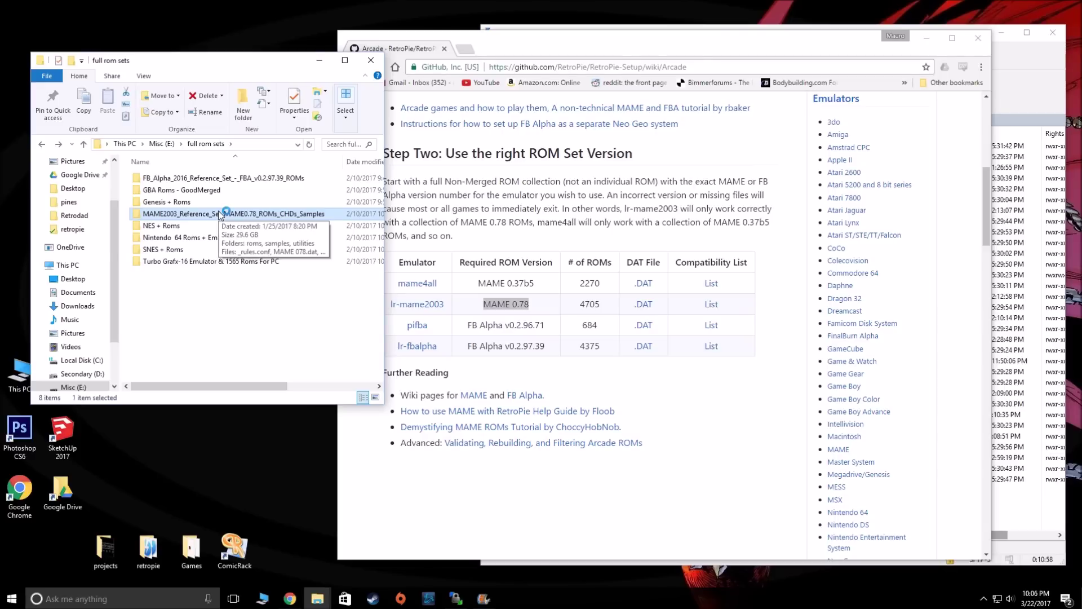
double_click(186, 216)
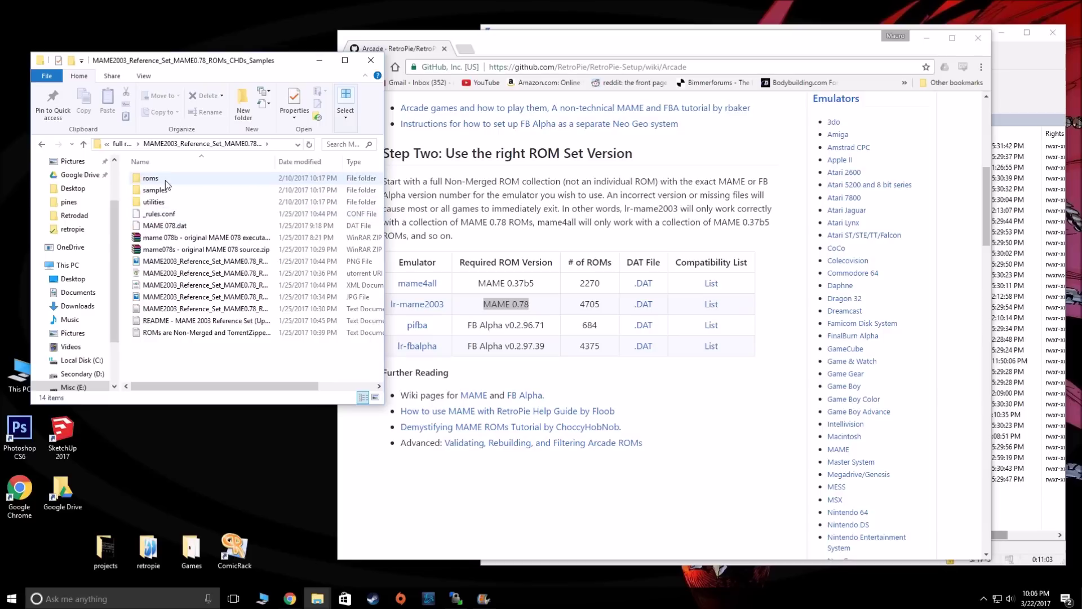
double_click(164, 180)
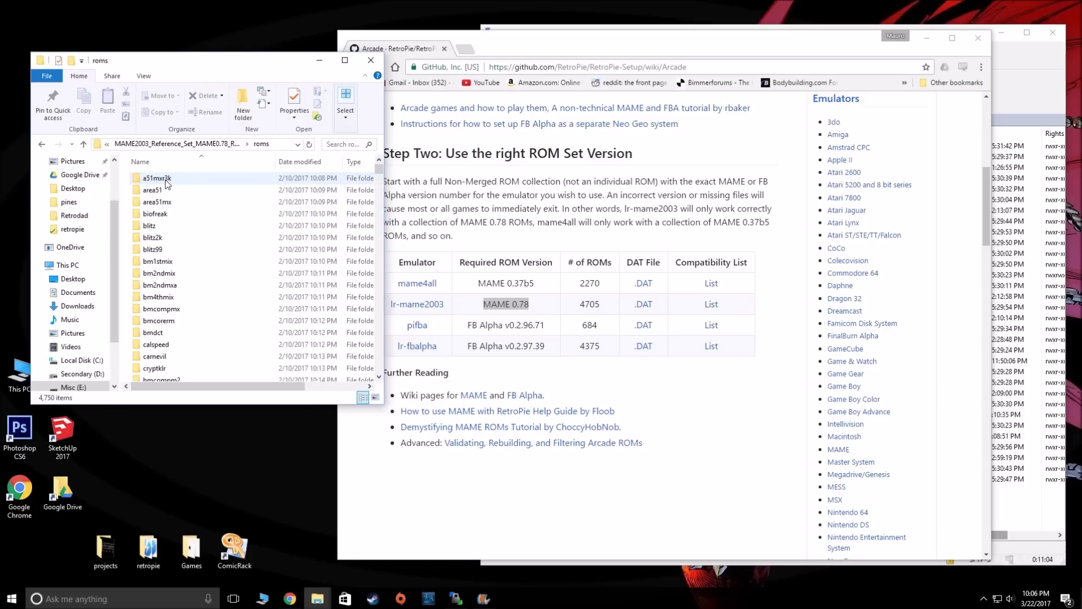
click(44, 146)
click(44, 146)
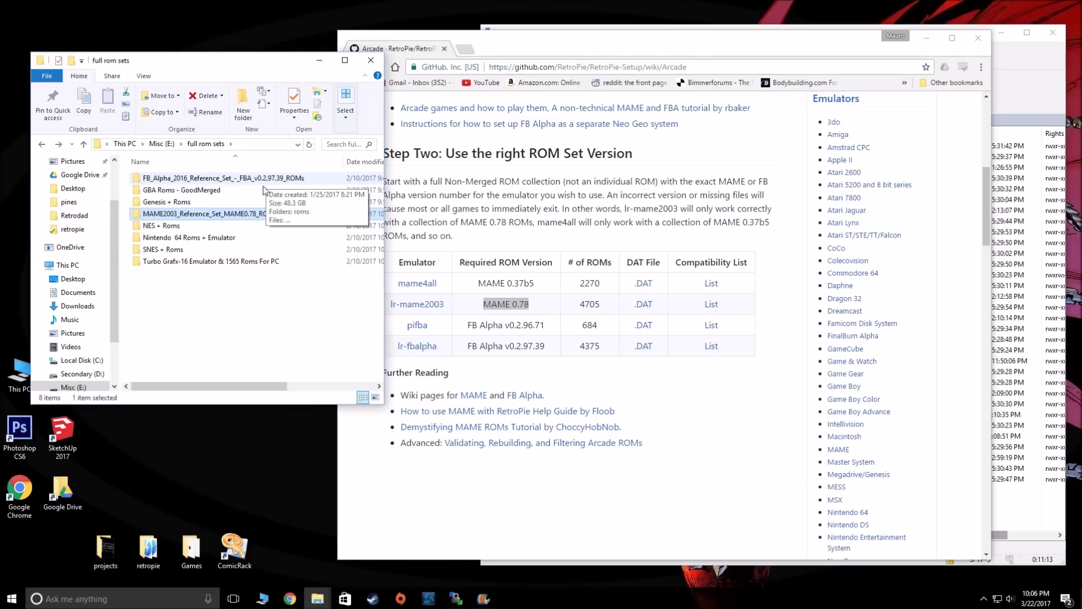
- Browse the zipped games in the MAME 0.78 reference set's roms subfolder, and return to full rom sets
double_click(221, 216)
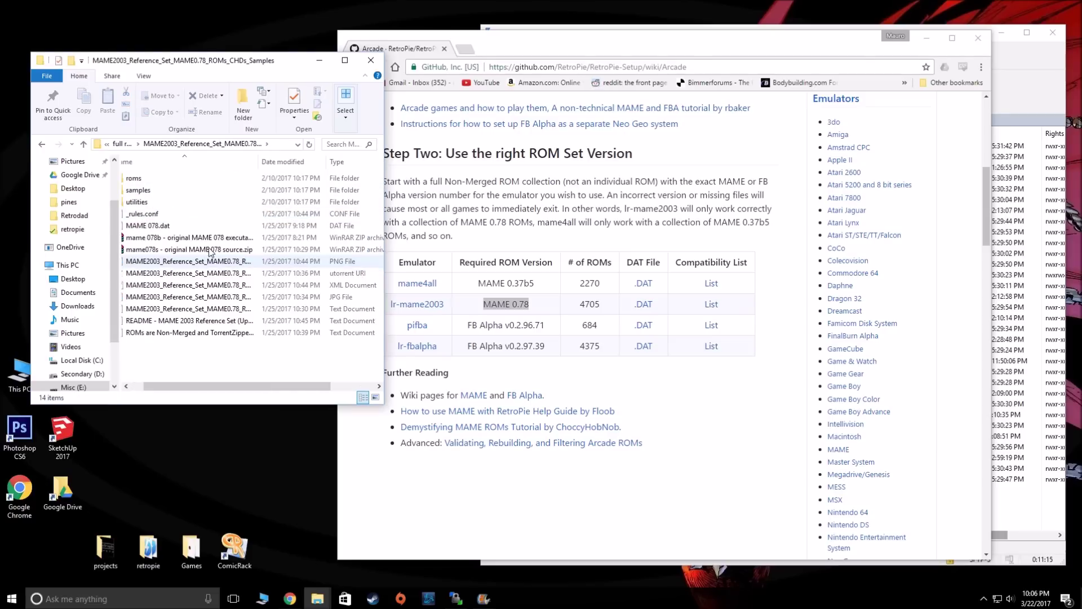
double_click(152, 178)
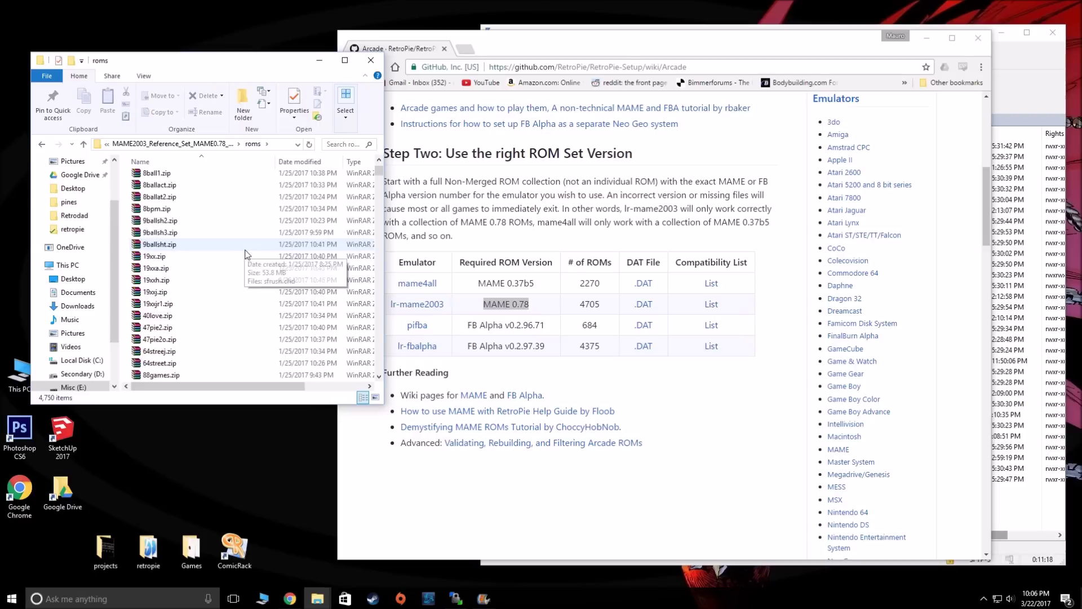
scroll(245, 258, down, 15)
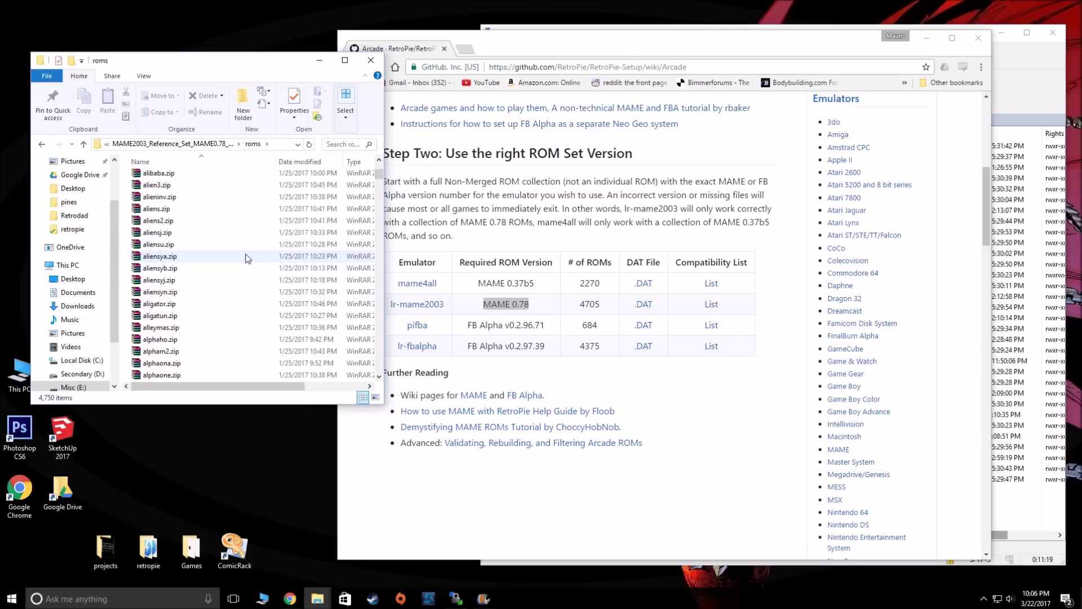
scroll(246, 258, down, 15)
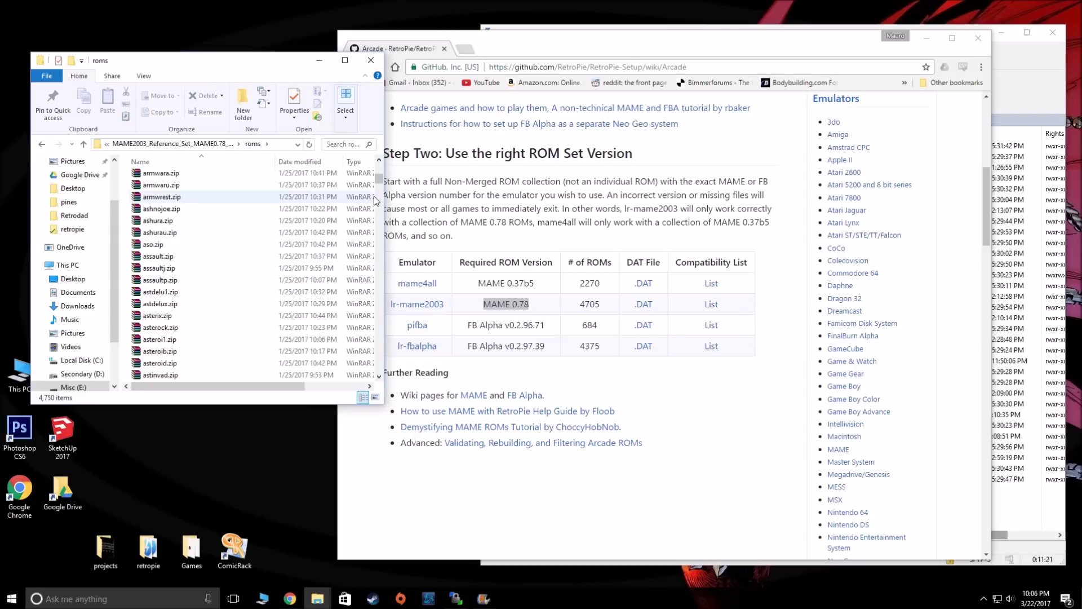
drag(379, 188, 397, 196)
click(42, 145)
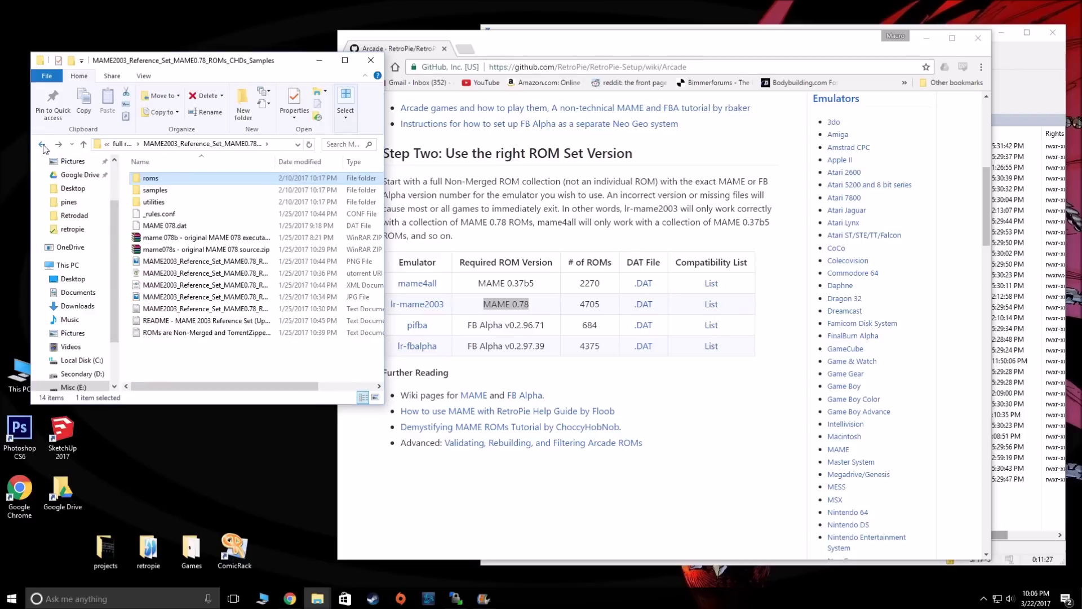
click(42, 146)
- Switch to WinSCP, place its window next to the full rom sets folder, and select the MAME2003 set and the Pi's mame-libretro folder
click(1014, 62)
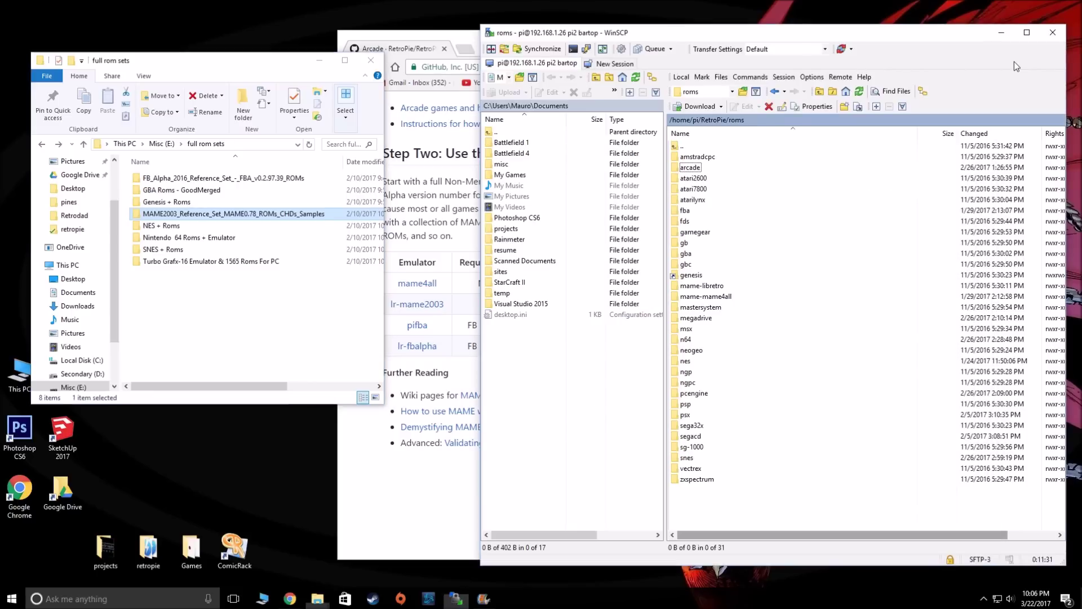
drag(644, 32, 583, 35)
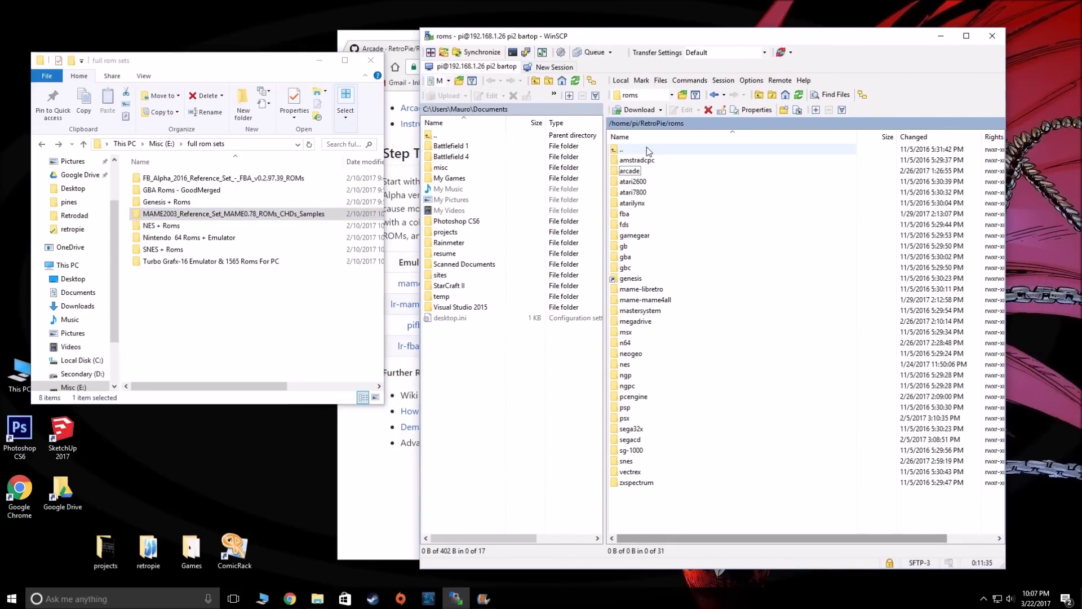
click(188, 215)
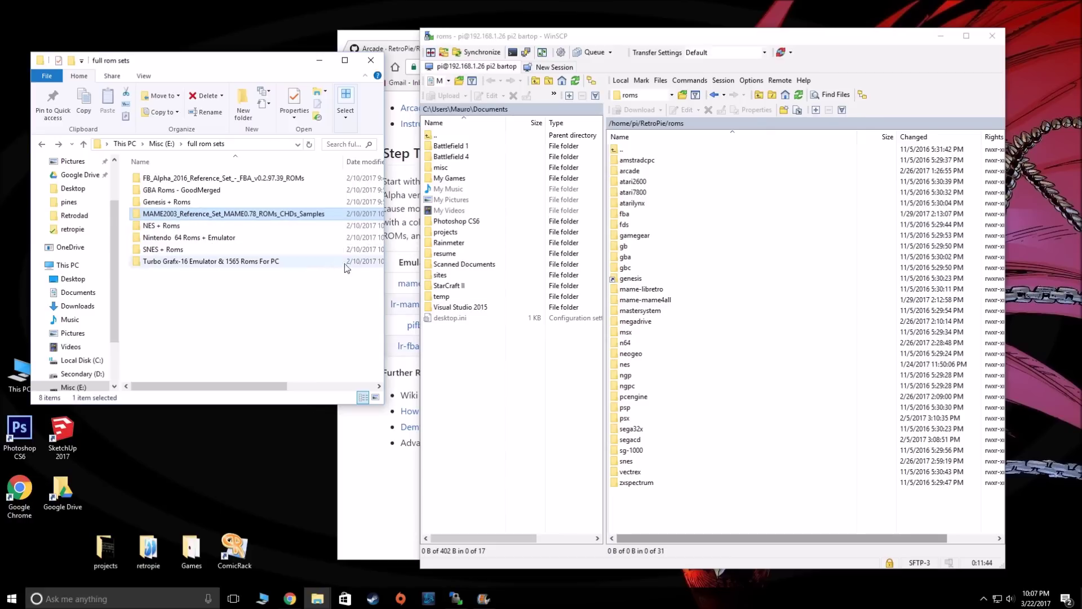
click(641, 289)
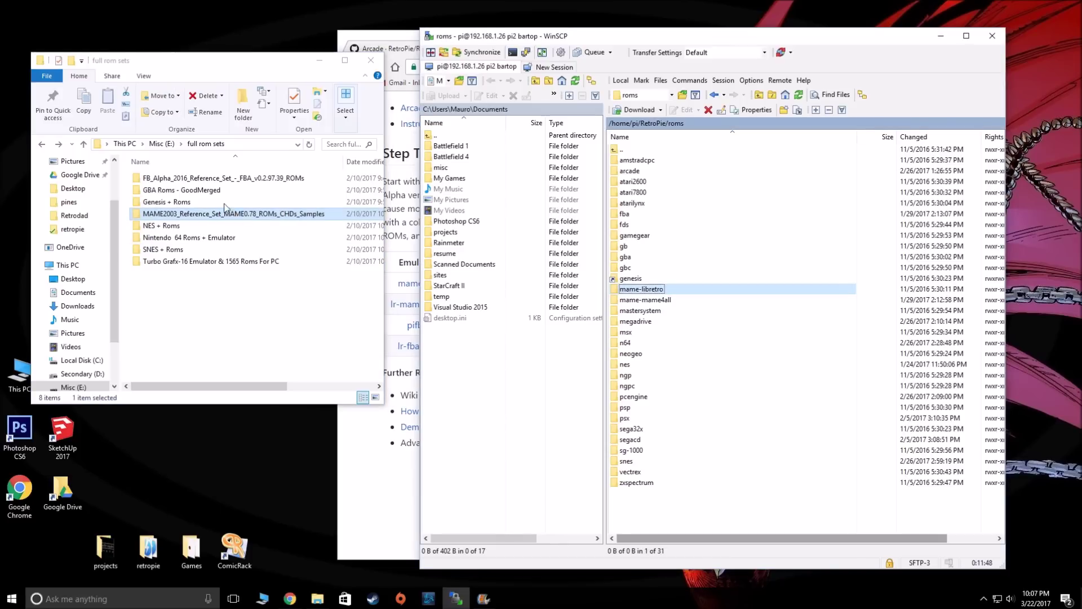
- Select the FB_Alpha_2016 reference set and the Pi's fba folder, and shift the WinSCP window farther from the full rom sets folder
click(189, 180)
click(189, 181)
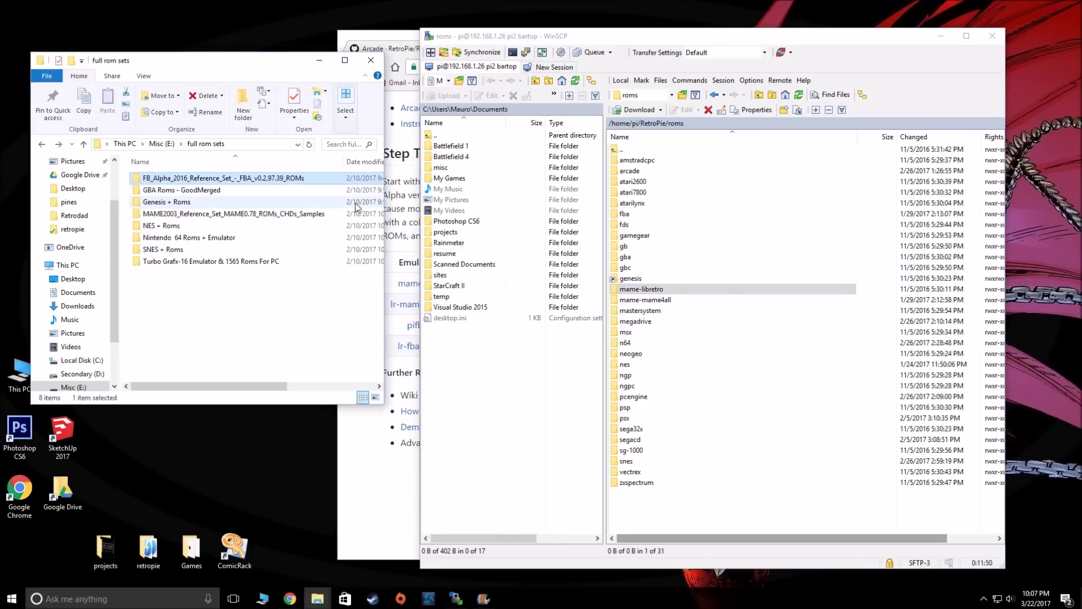
click(624, 215)
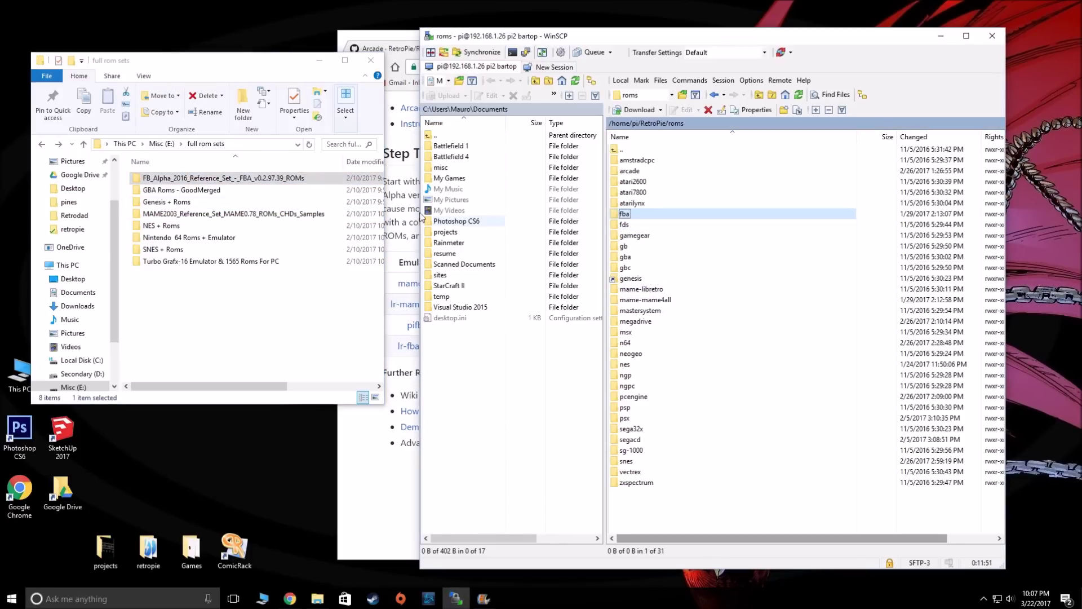
drag(712, 41, 751, 44)
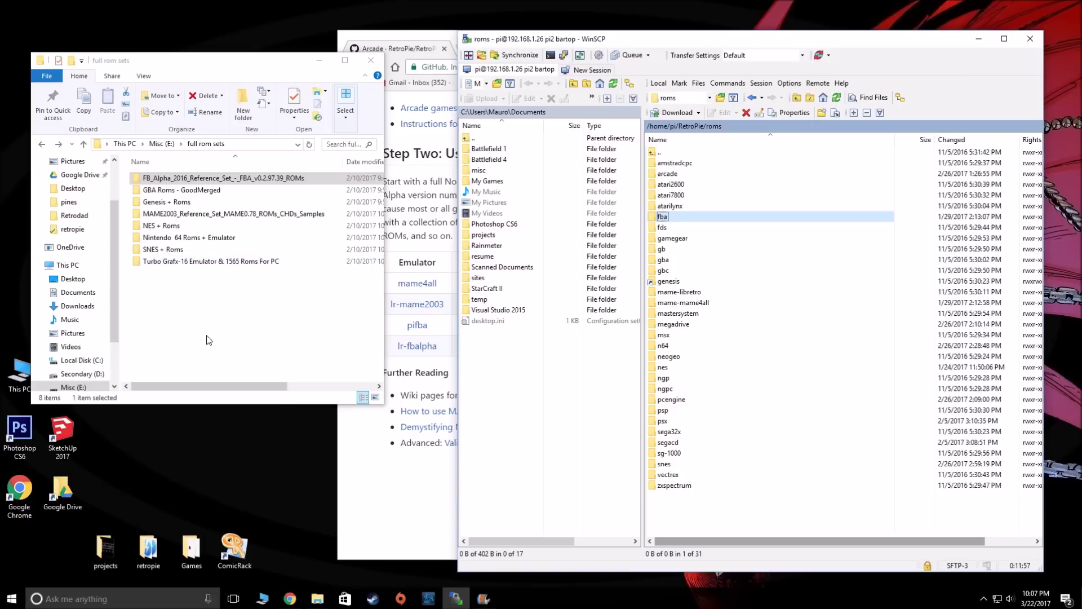
- Browse the games in the Pi's arcade folder, and select the MAME2003 and FB_Alpha_2016 reference sets in turn among the full rom sets
click(665, 176)
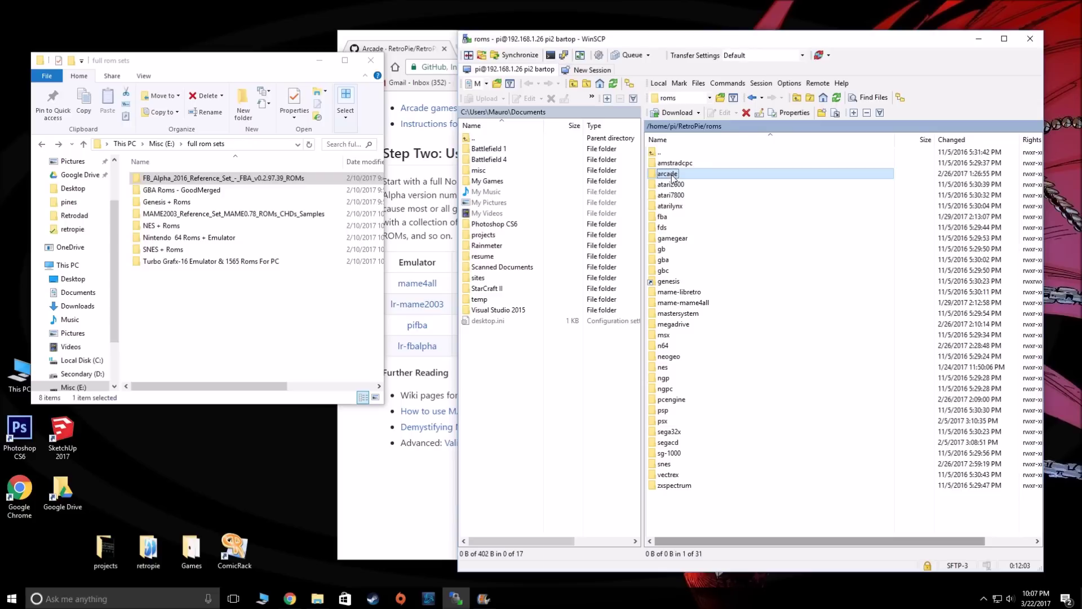
double_click(672, 176)
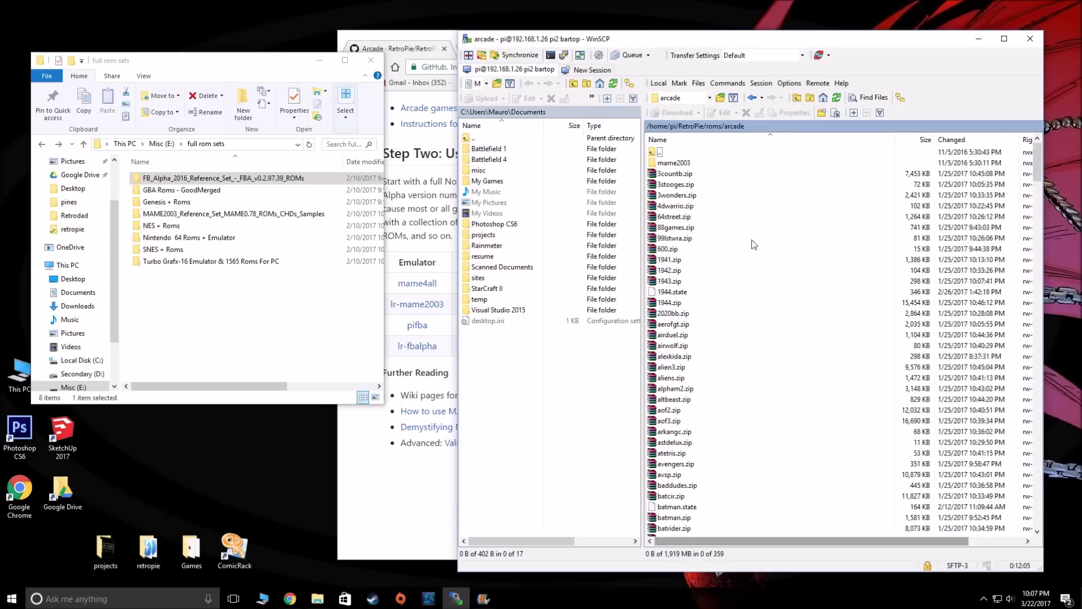
scroll(719, 419, down, 5)
scroll(720, 420, down, 20)
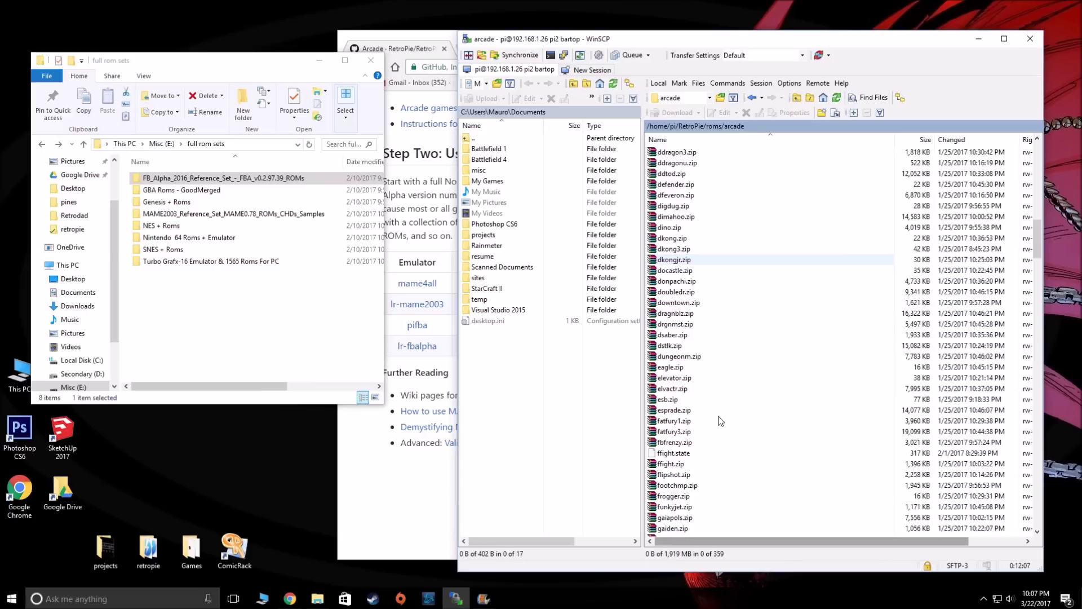
click(252, 215)
click(250, 179)
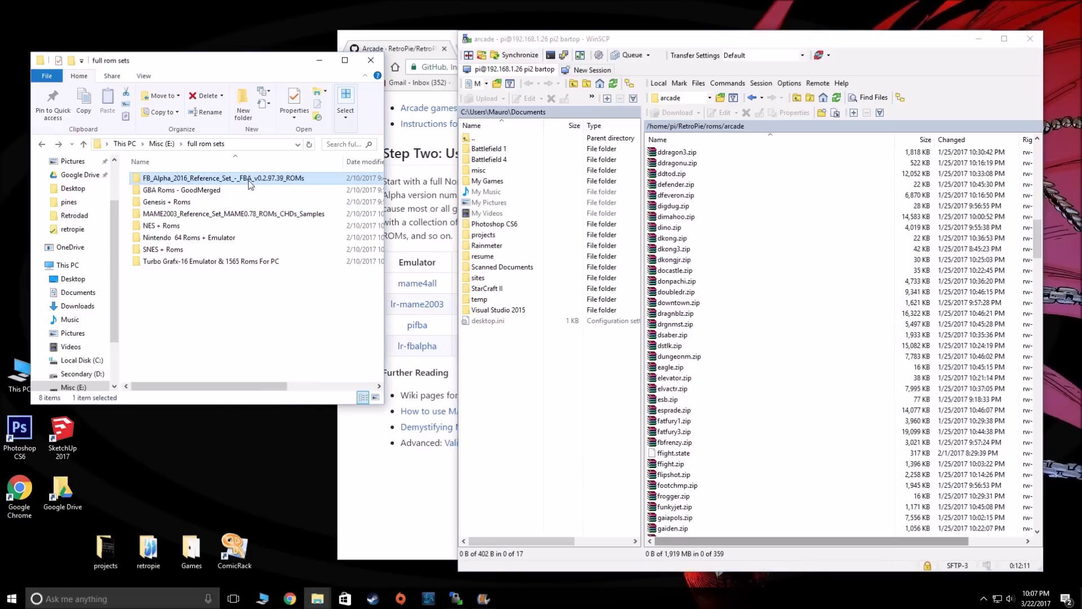
click(676, 280)
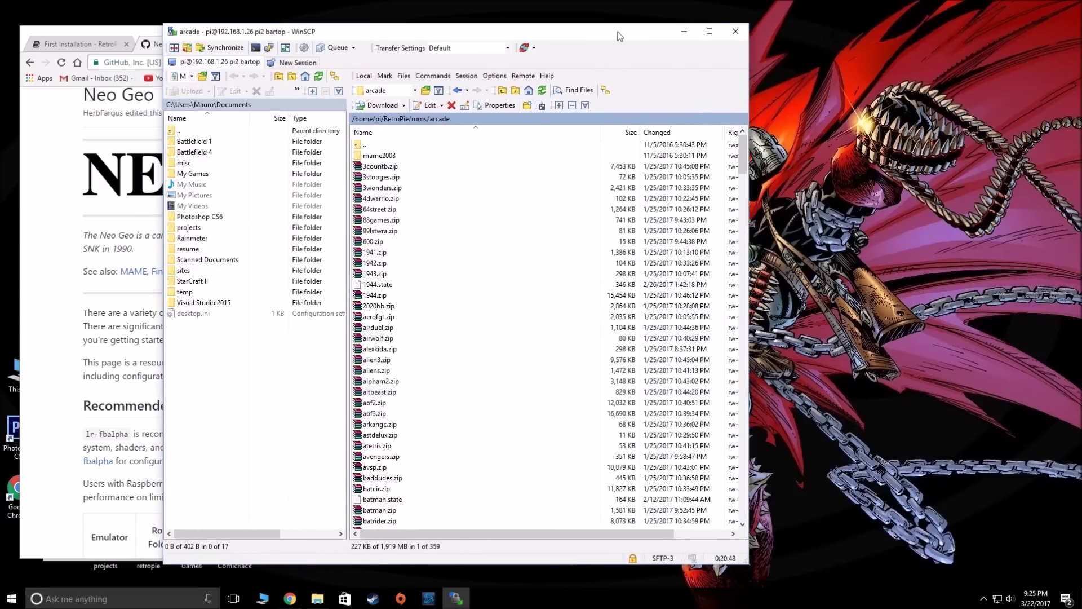
- Move the WinSCP window aside to uncover the Neo Geo wiki page, and bring the browser window to the front
drag(617, 32, 889, 34)
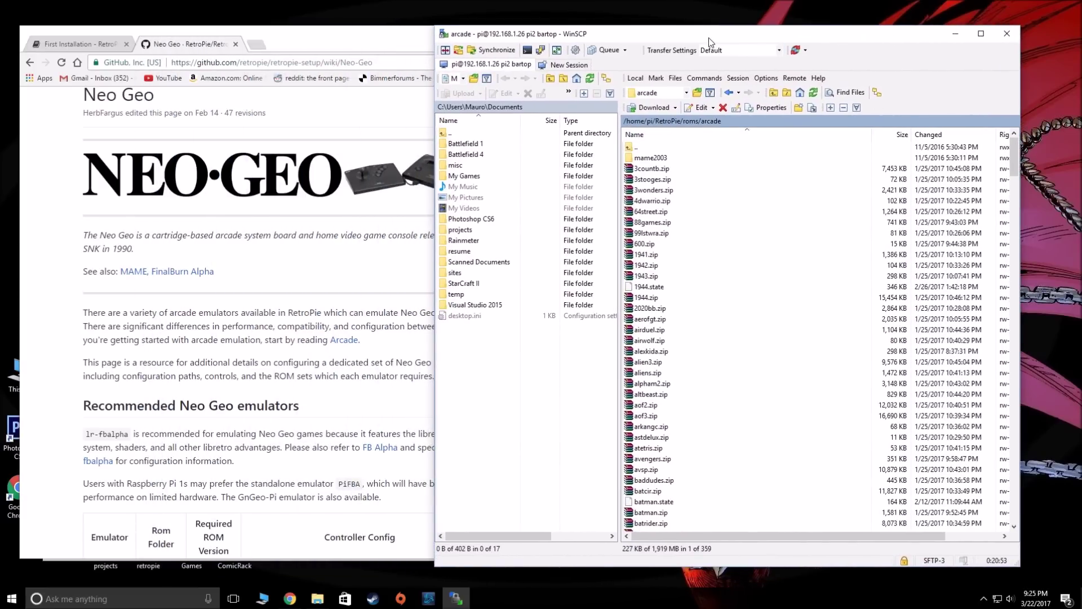
drag(708, 38, 716, 41)
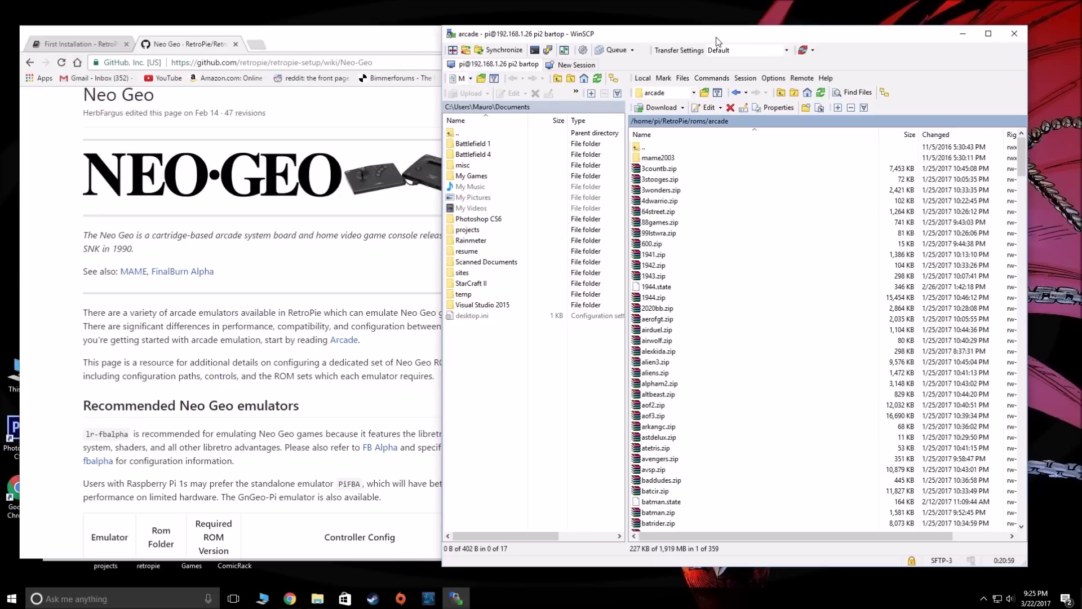
drag(326, 34, 332, 34)
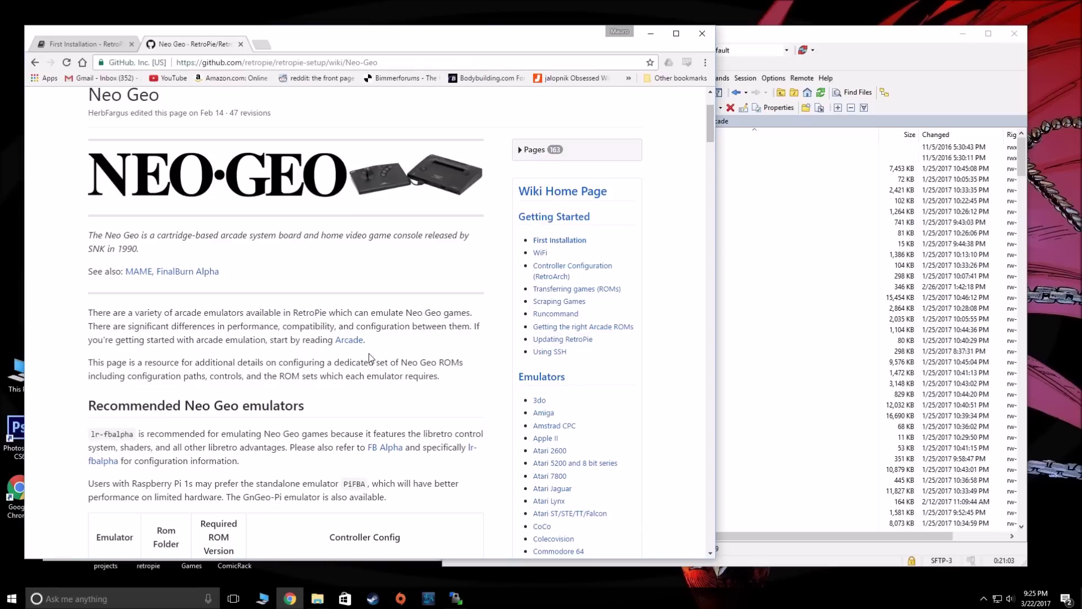
- Examine the Neo Geo wiki page's recommended emulators table for ROM folders and required ROM versions
scroll(372, 348, down, 3)
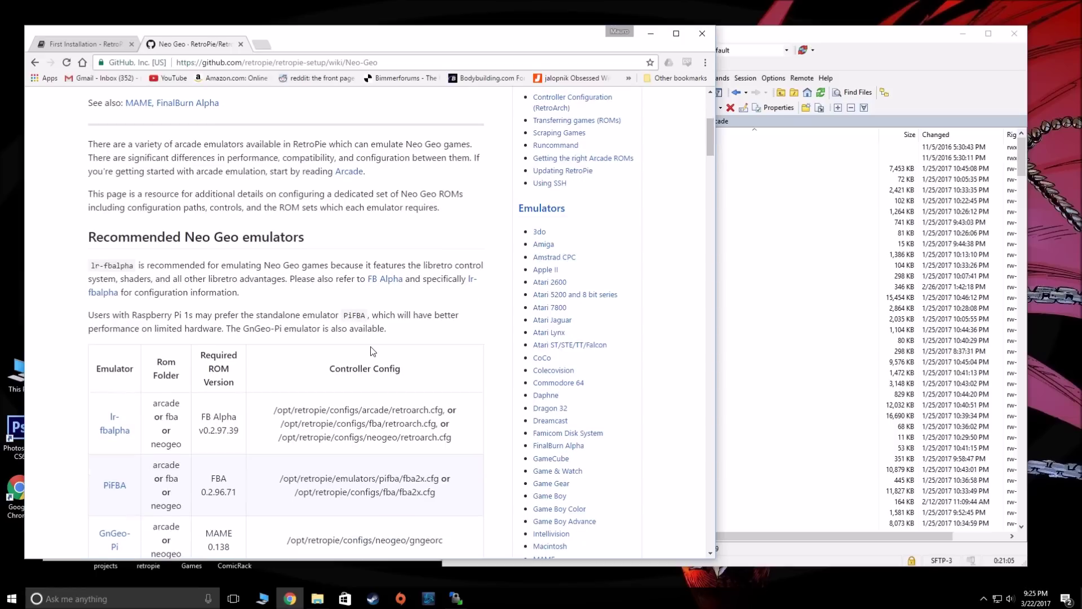
scroll(372, 348, up, 3)
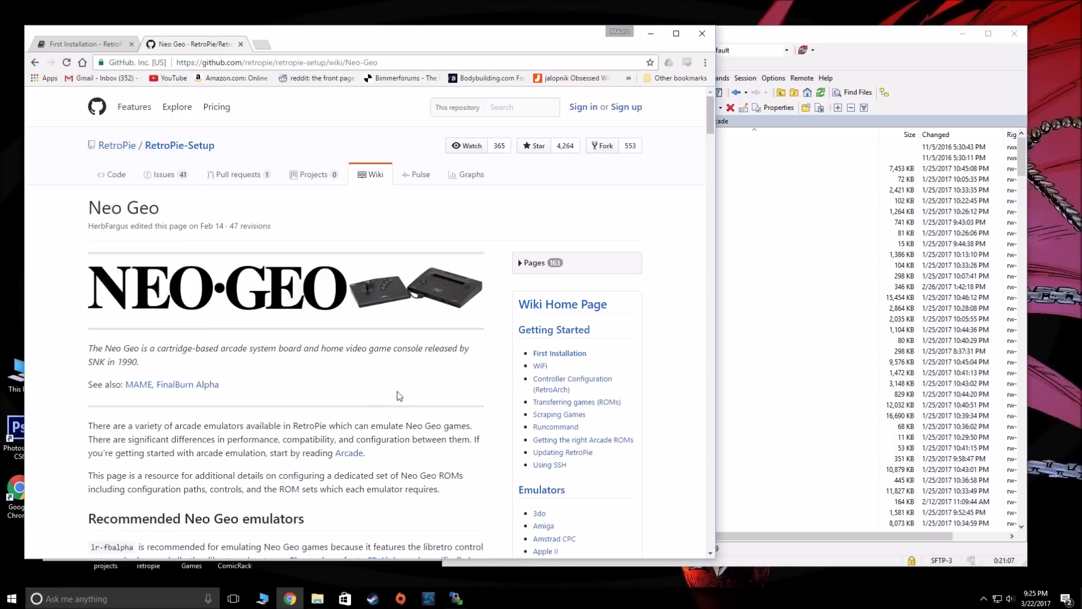
scroll(398, 393, down, 3)
scroll(402, 403, down, 3)
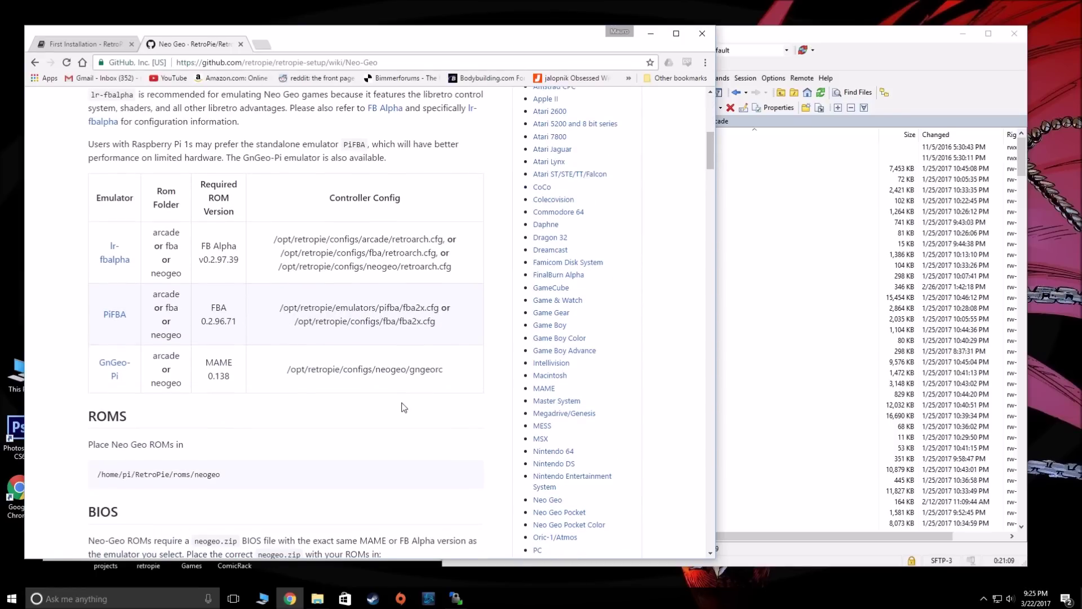
scroll(337, 375, up, 8)
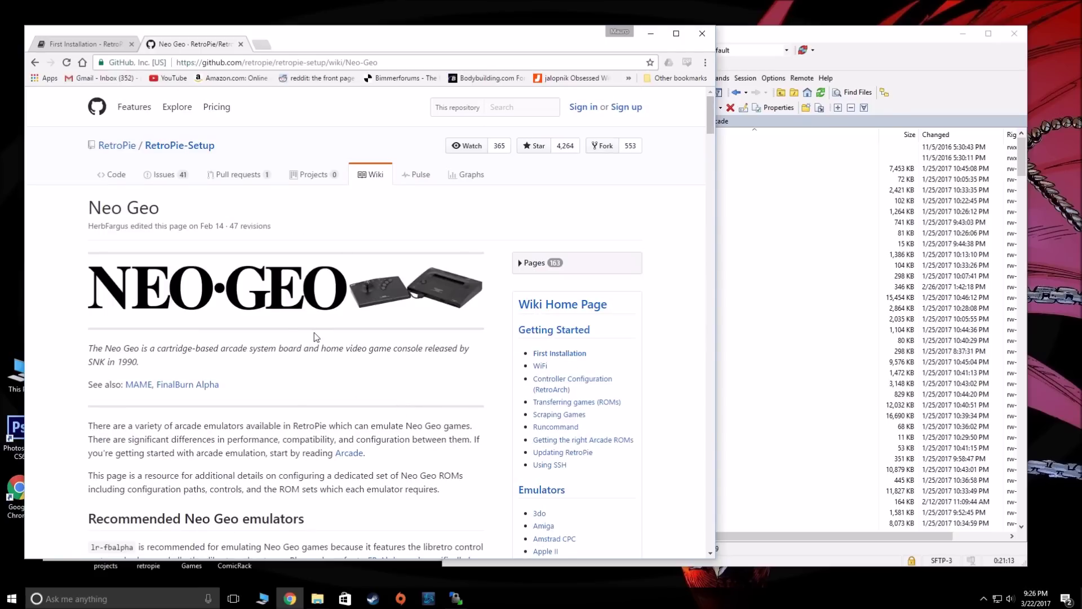
scroll(336, 282, down, 7)
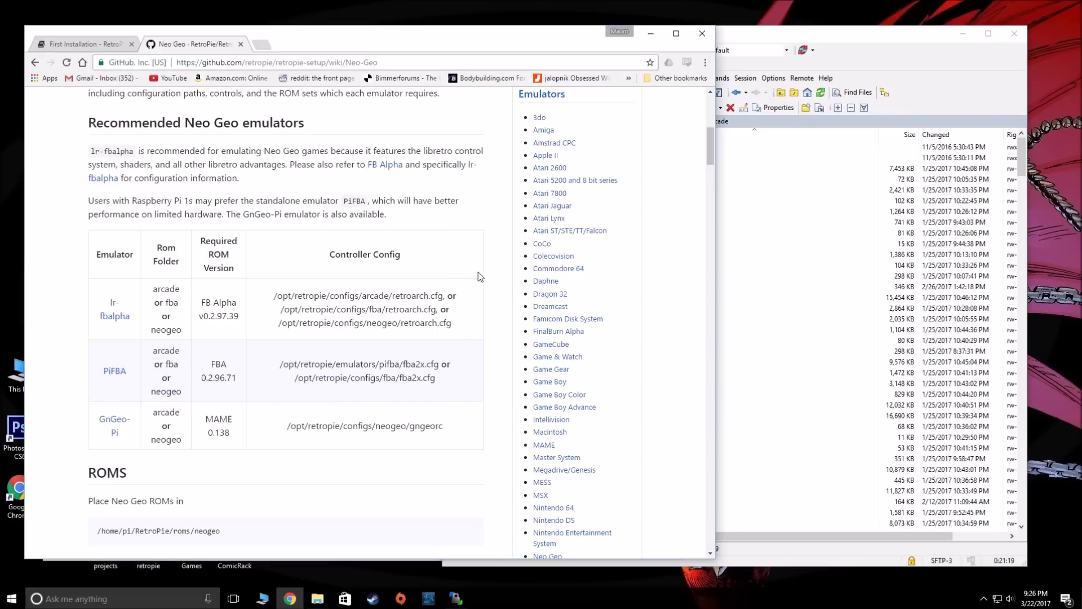
- Read the Neo Geo page's BIOS section, highlighting the BIOS file requirement and the file name neogeo.zip
scroll(369, 324, down, 4)
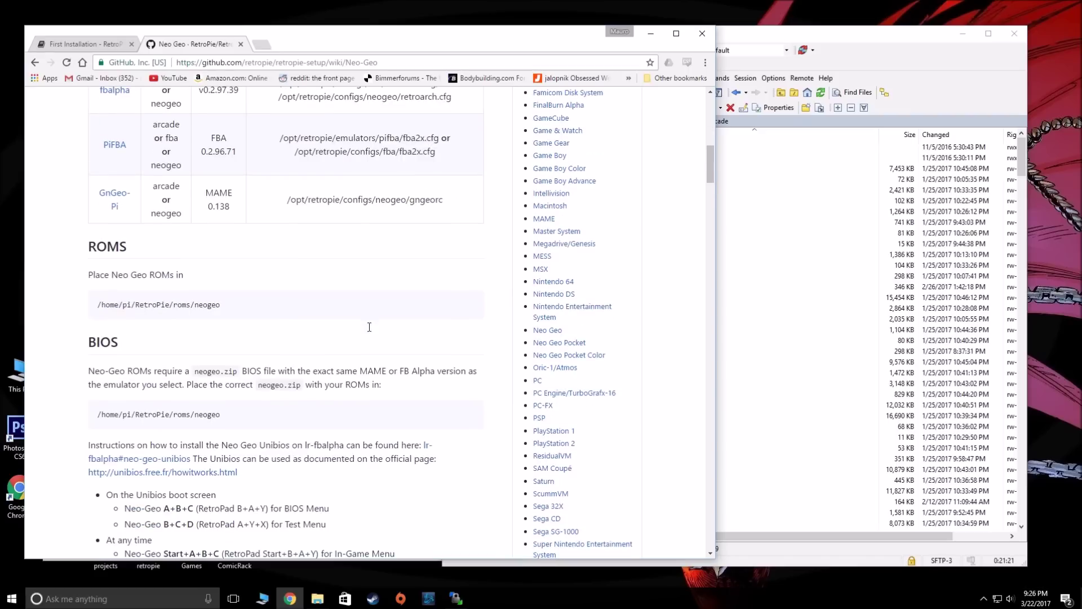
scroll(369, 332, down, 1)
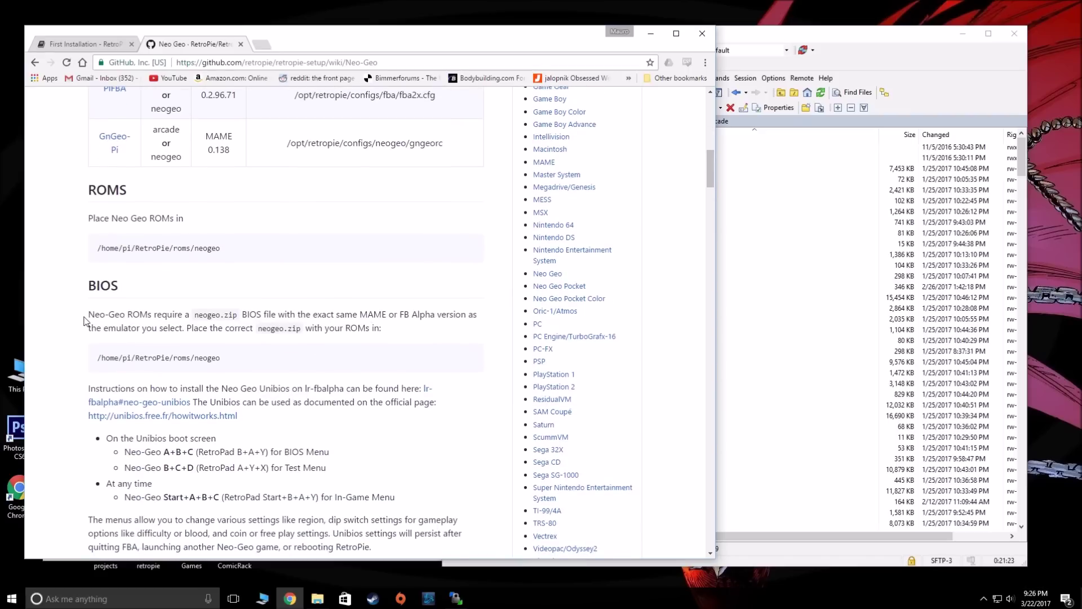
drag(88, 318, 403, 327)
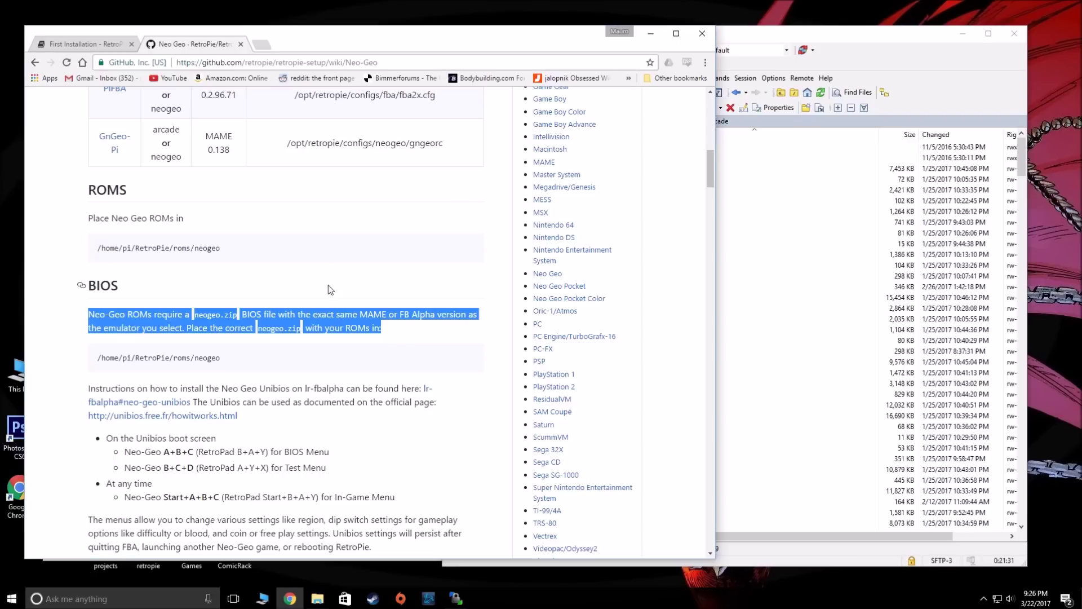
click(200, 322)
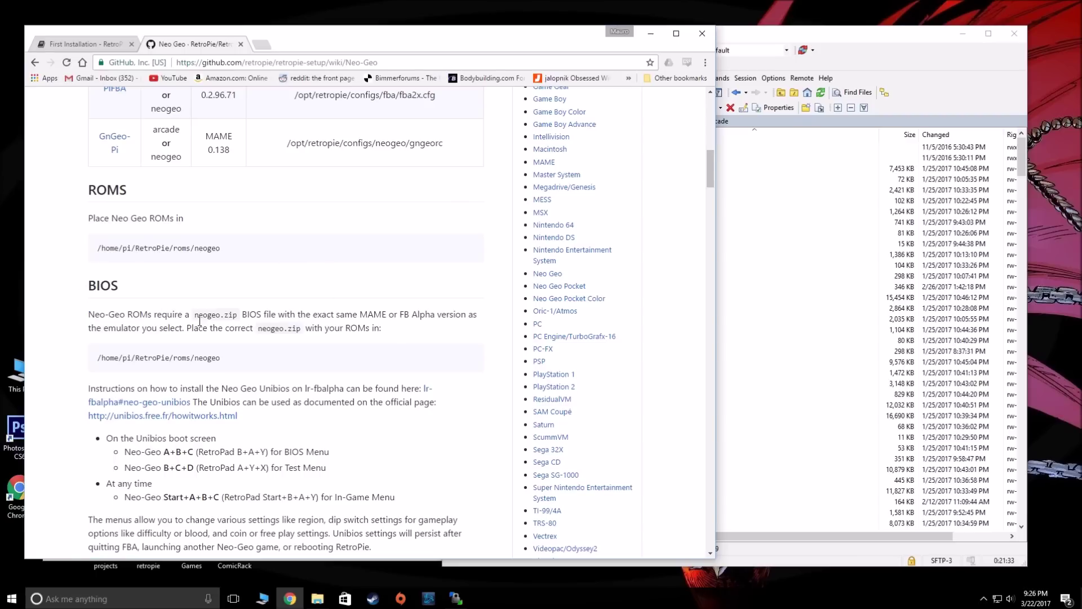
drag(195, 317, 238, 319)
- Switch to WinSCP and locate and select neogeo.zip in the Pi's arcade folder
click(753, 39)
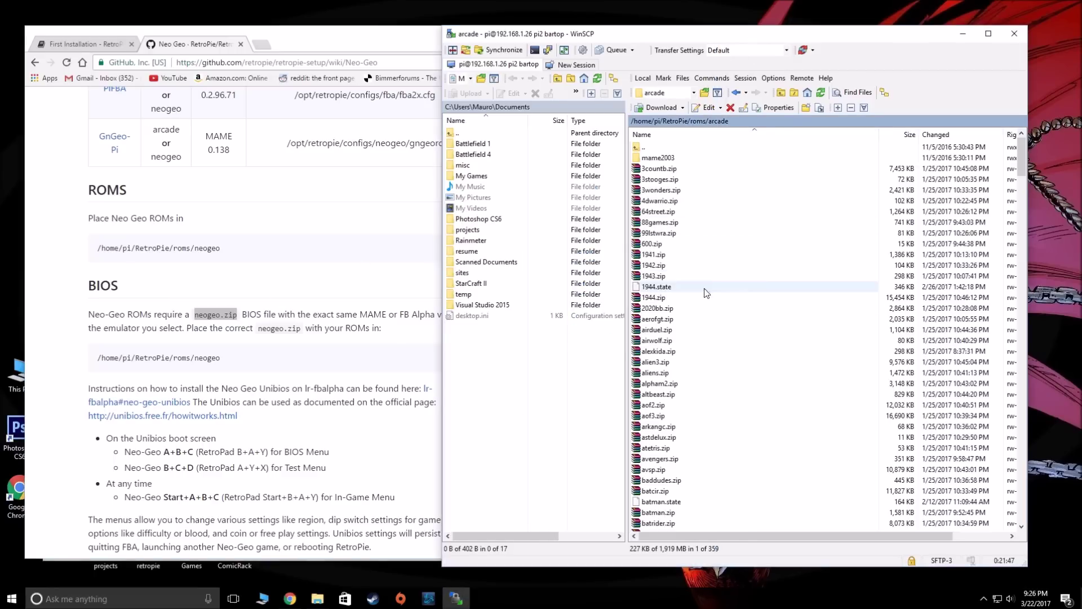
click(665, 351)
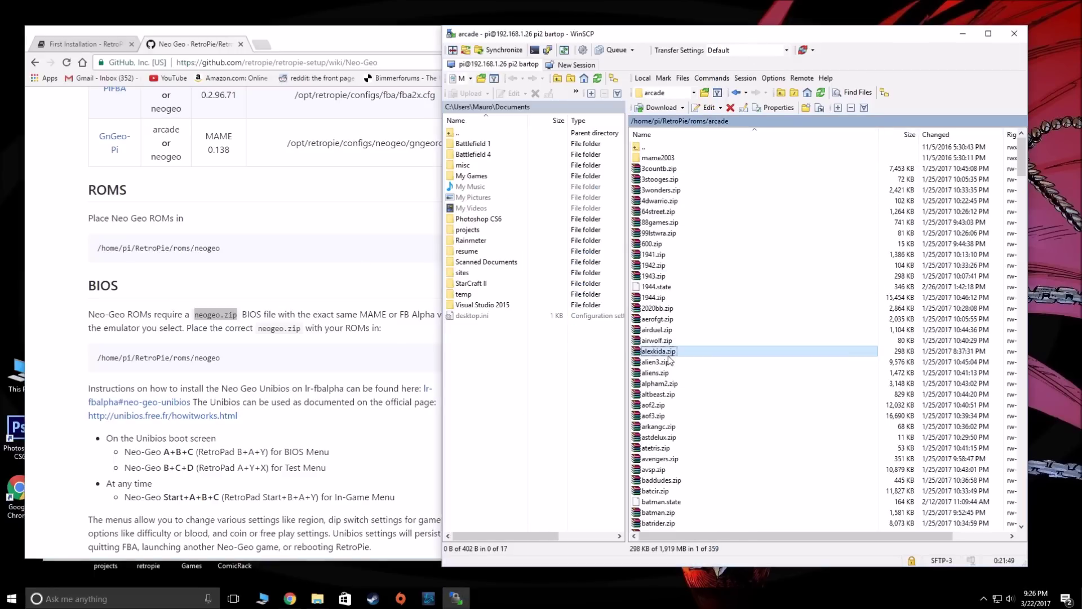
key(n)
scroll(727, 322, down, 6)
scroll(726, 345, up, 4)
click(658, 179)
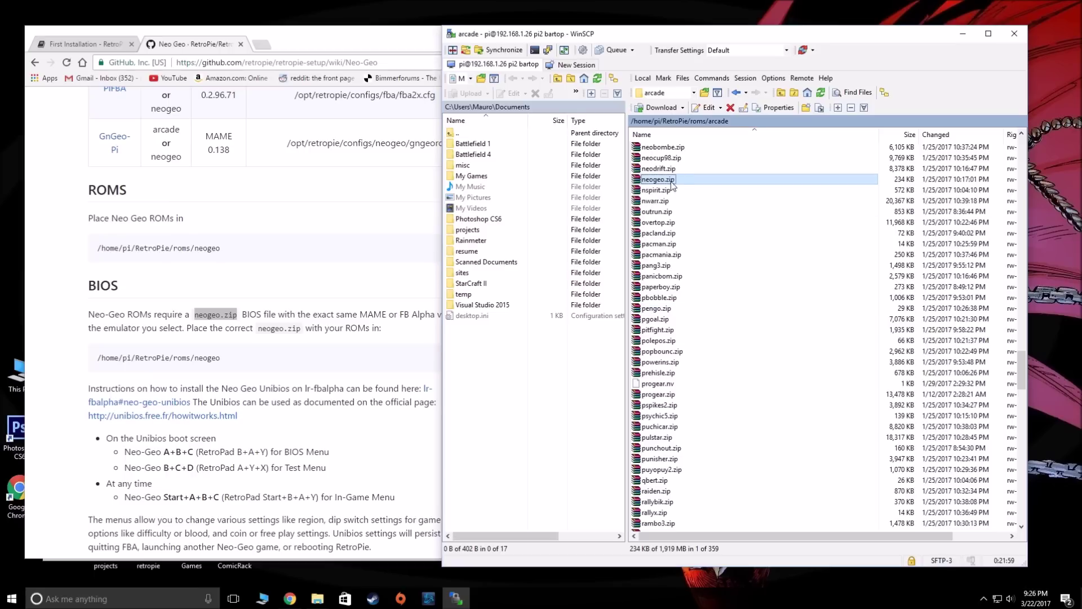
- Go up from the arcade folder through roms to the Pi's RetroPie folder
scroll(727, 283, up, 3)
scroll(719, 204, up, 20)
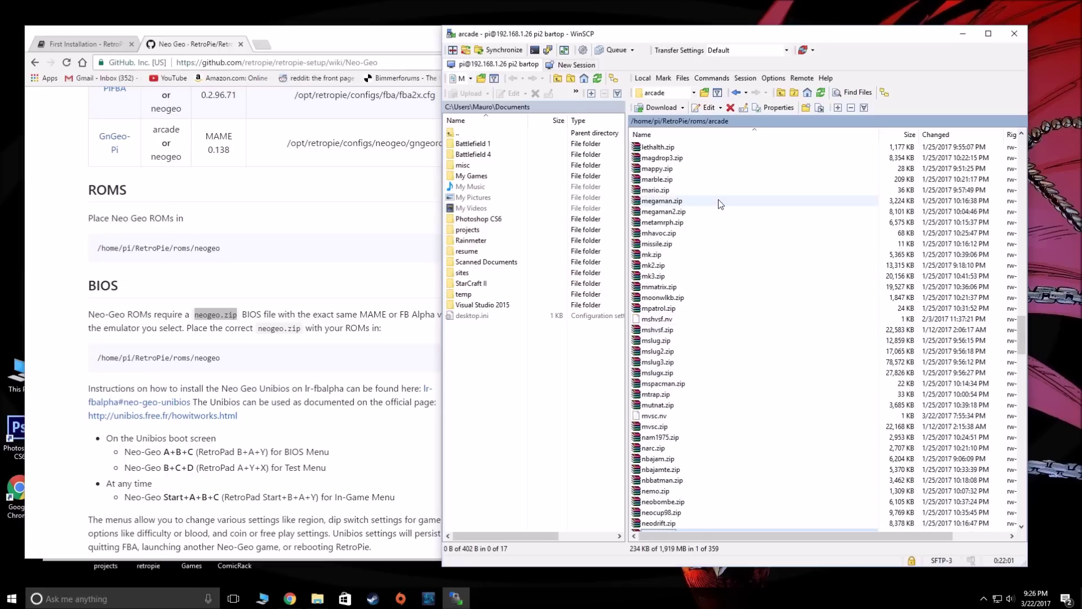
scroll(719, 204, up, 20)
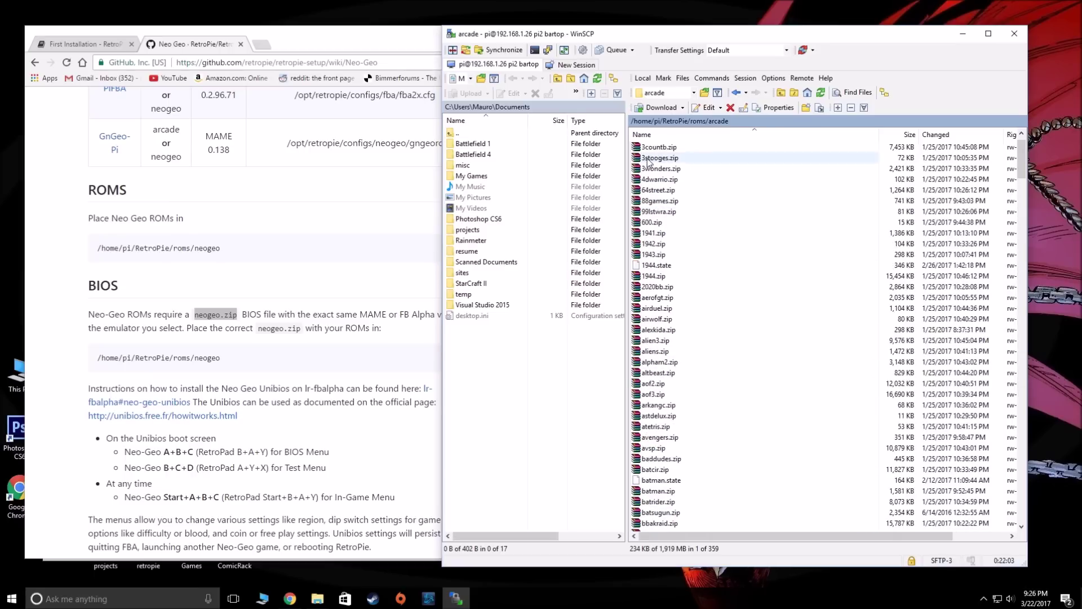
double_click(649, 149)
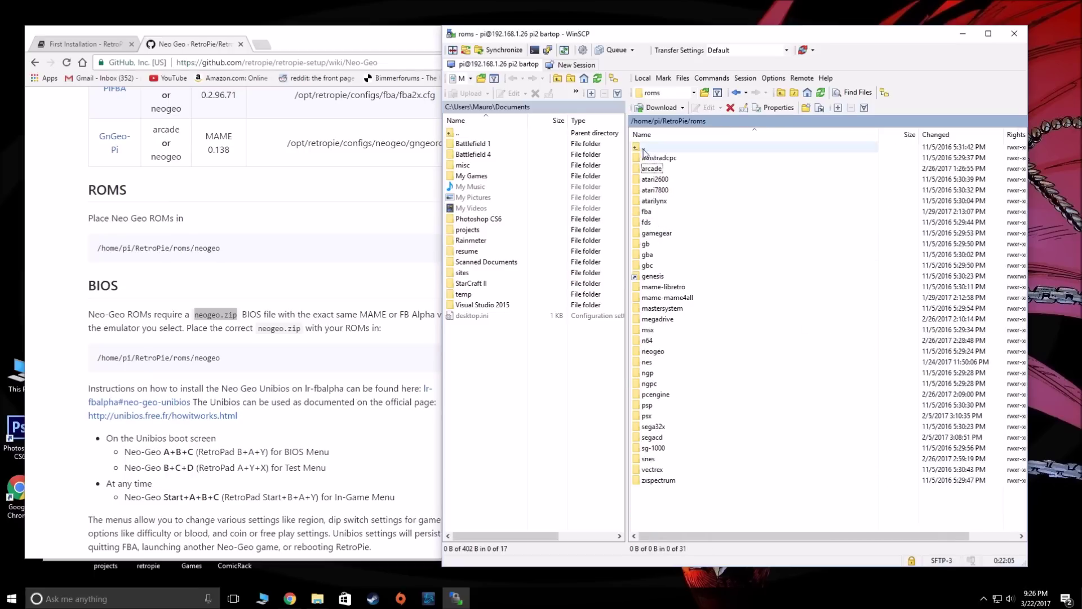
double_click(648, 149)
- Open the Pi's BIOS folder and locate and select neogeo.zip among the BIOS files
click(650, 158)
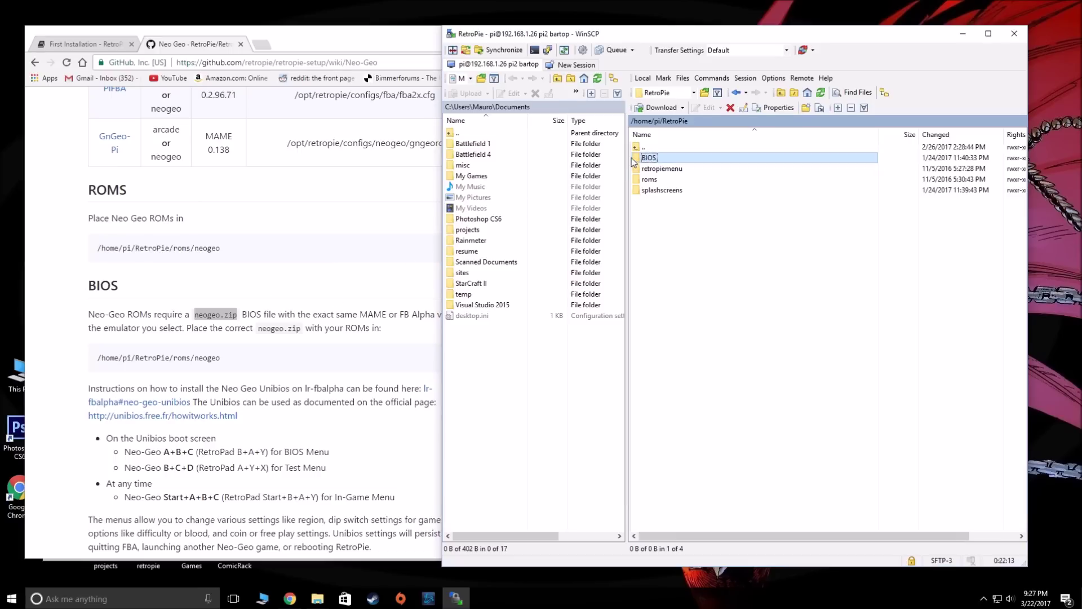
double_click(647, 159)
scroll(710, 372, down, 5)
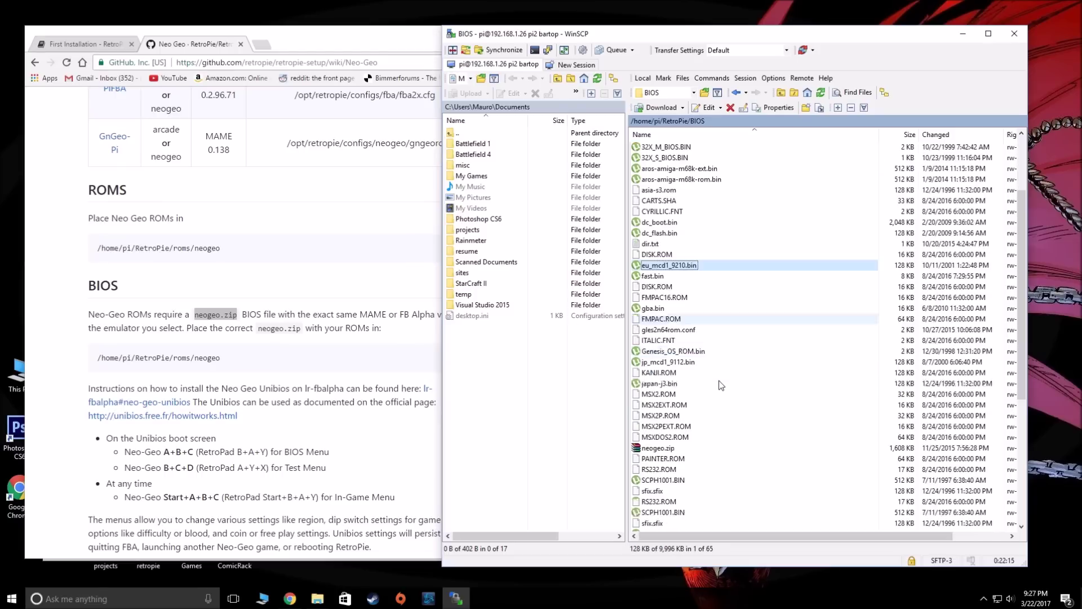
click(719, 388)
scroll(722, 378, up, 5)
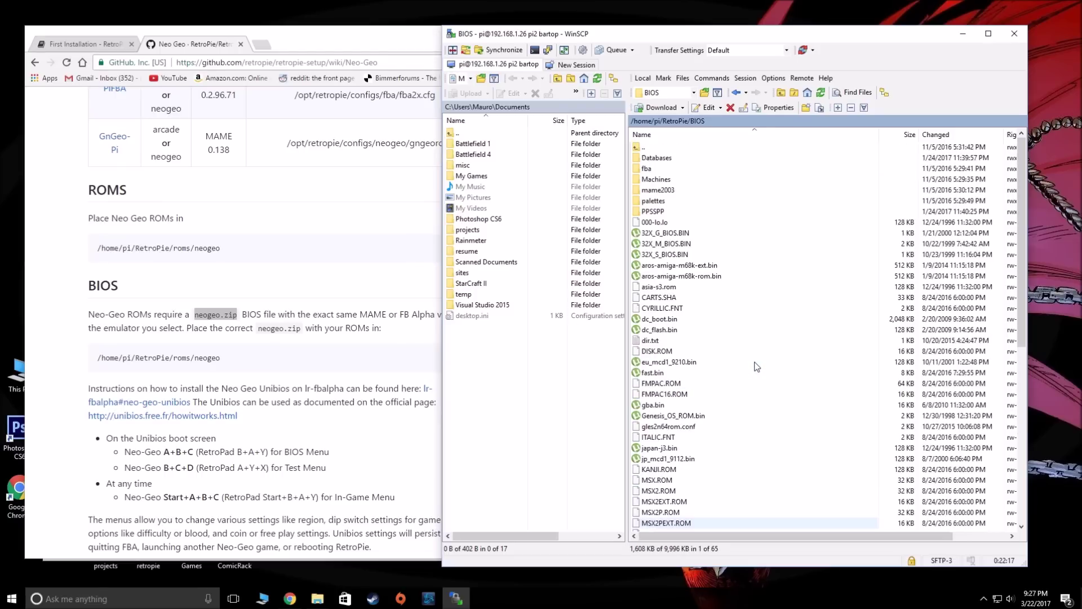
- Leave the BIOS folder and open the arcade folder inside the Pi's roms folder
double_click(694, 147)
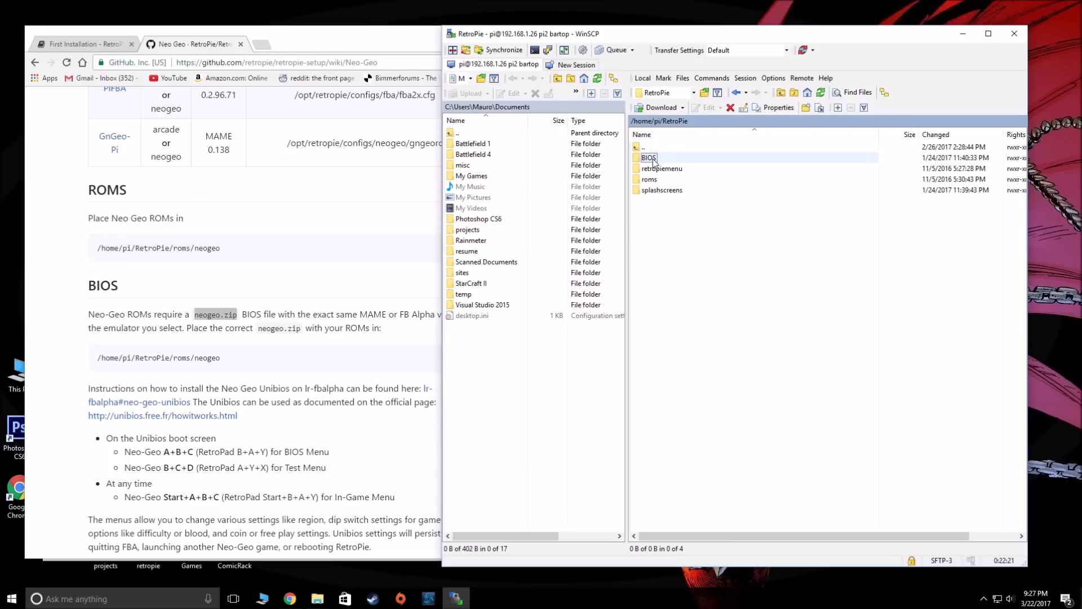
click(652, 180)
double_click(652, 180)
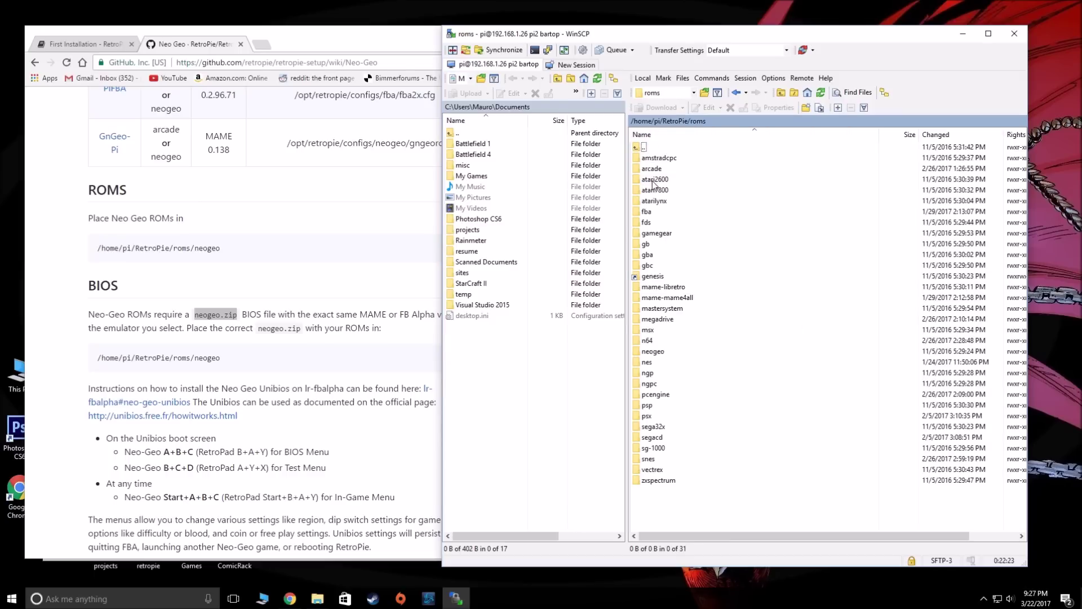
double_click(676, 168)
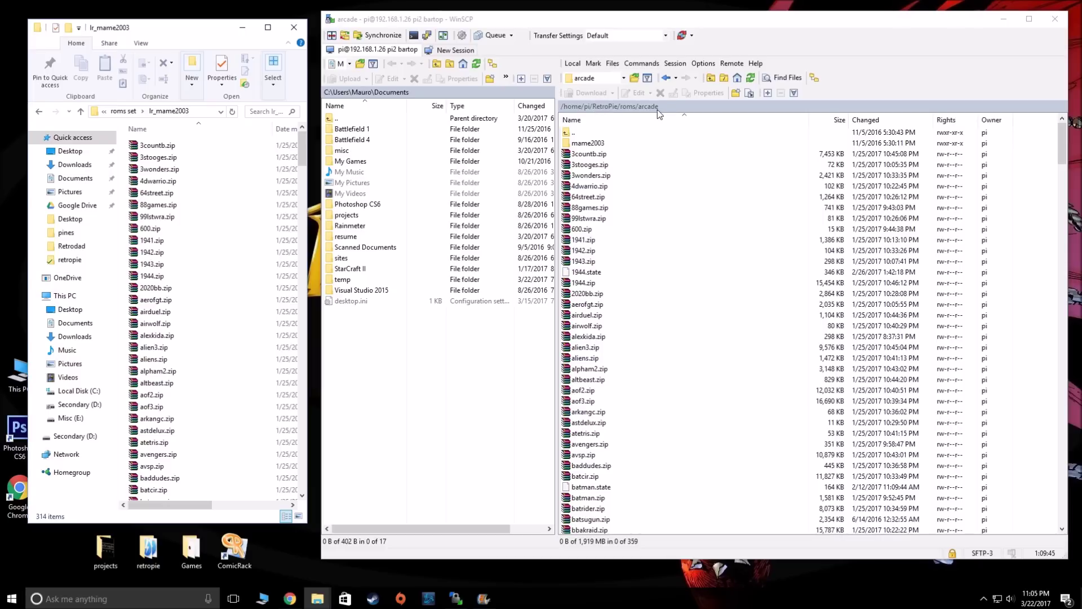
- Reposition and enlarge the local lr_mame2003 folder window, and browse its zipped ROMs
drag(186, 34, 180, 33)
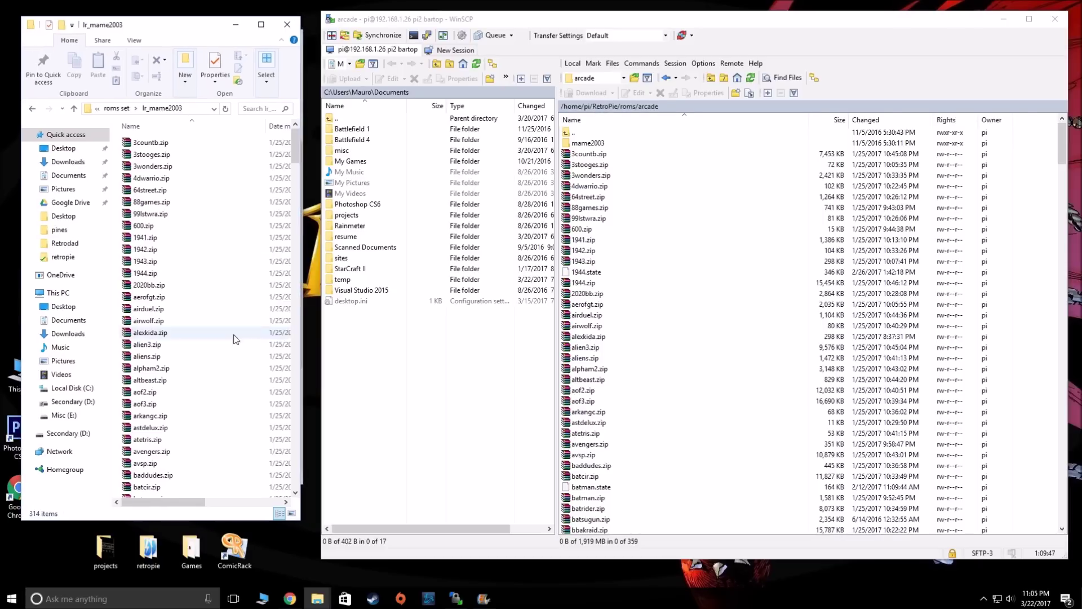
drag(304, 526, 361, 559)
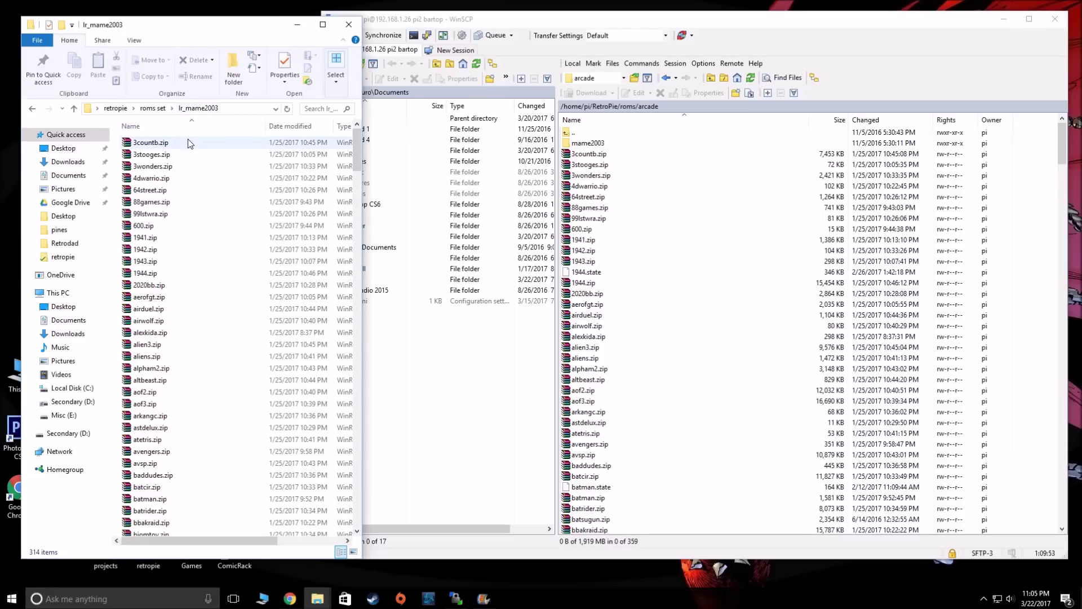
scroll(186, 237, down, 20)
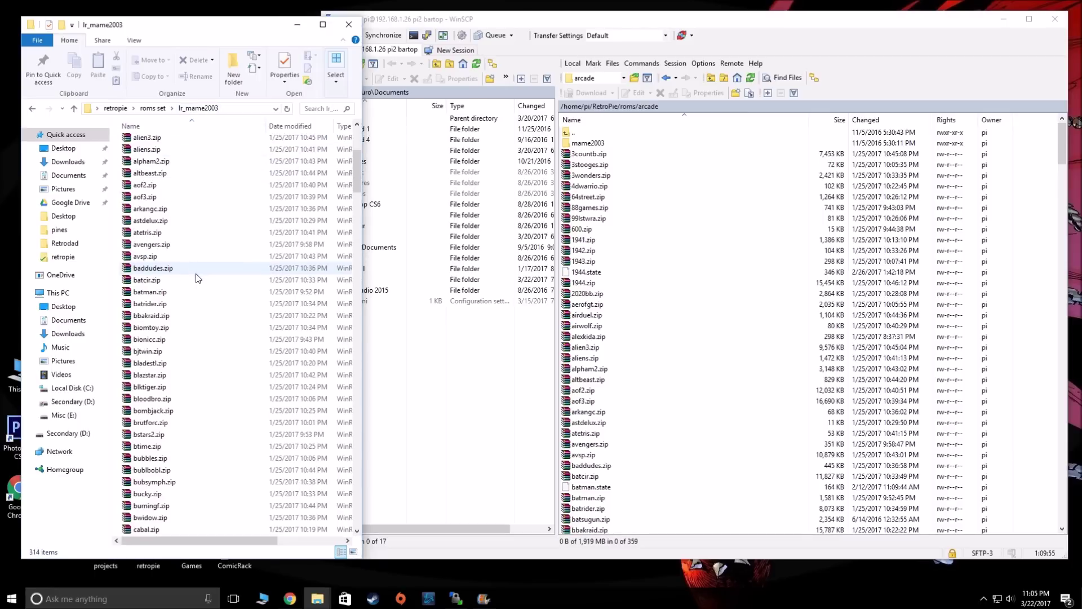
- Browse the remaining zipped ROMs in the local lr_mame2003 folder and return to the roms set folder
scroll(198, 281, down, 20)
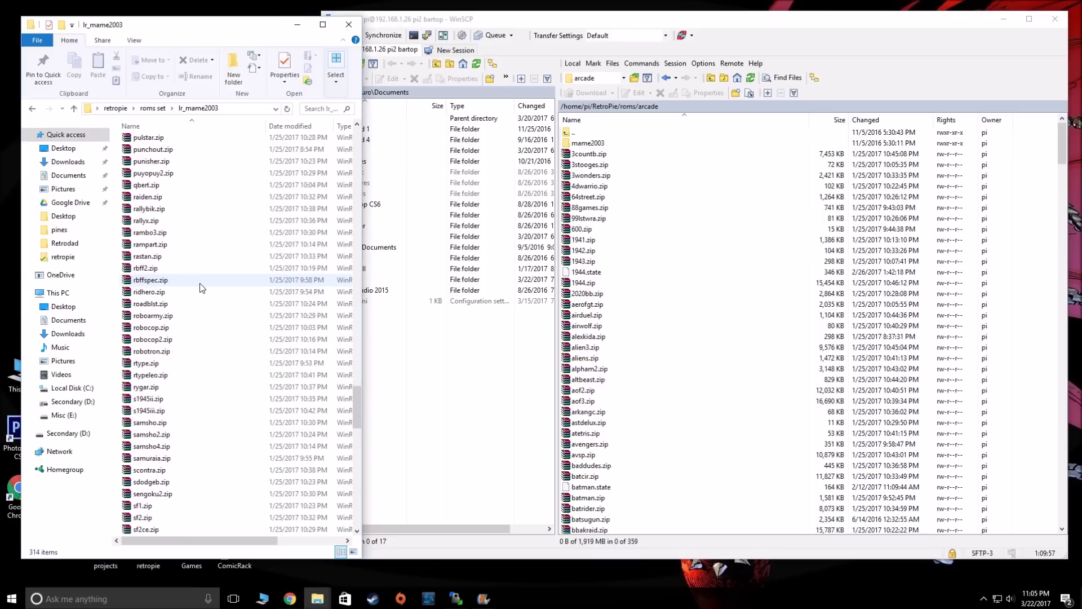
scroll(201, 316, down, 6)
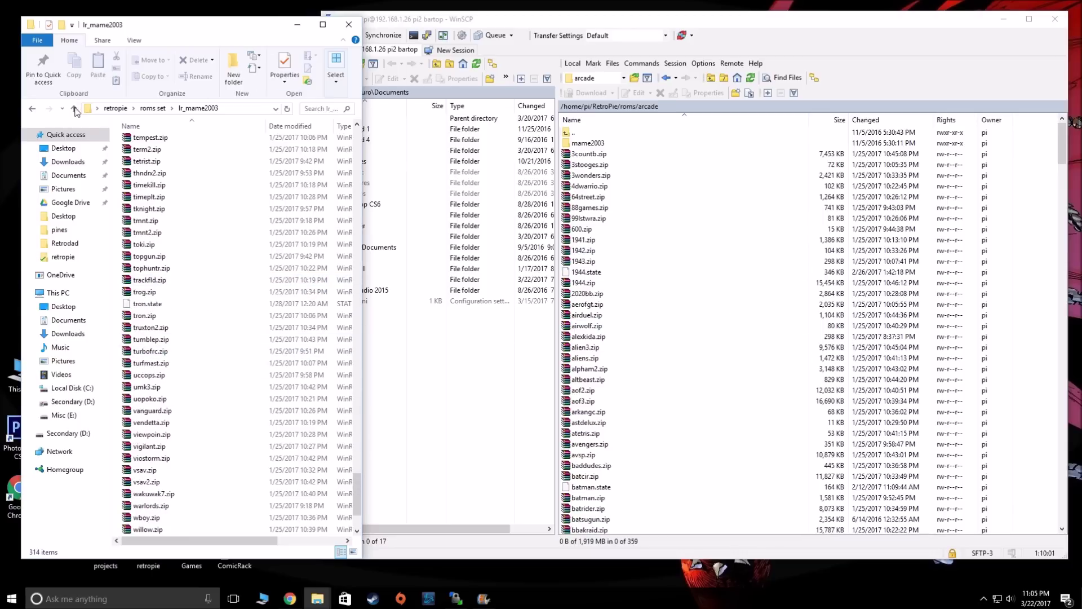
click(32, 109)
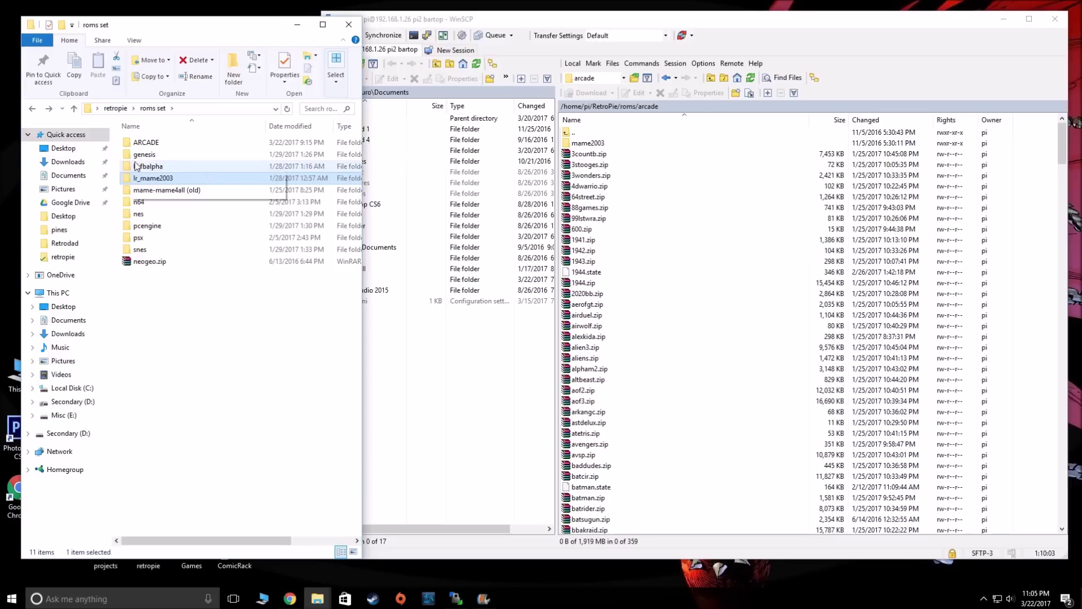
- Open the local lr_fbalpha folder, review its ROMs alongside the Pi's arcade folder, and return to roms set
double_click(148, 167)
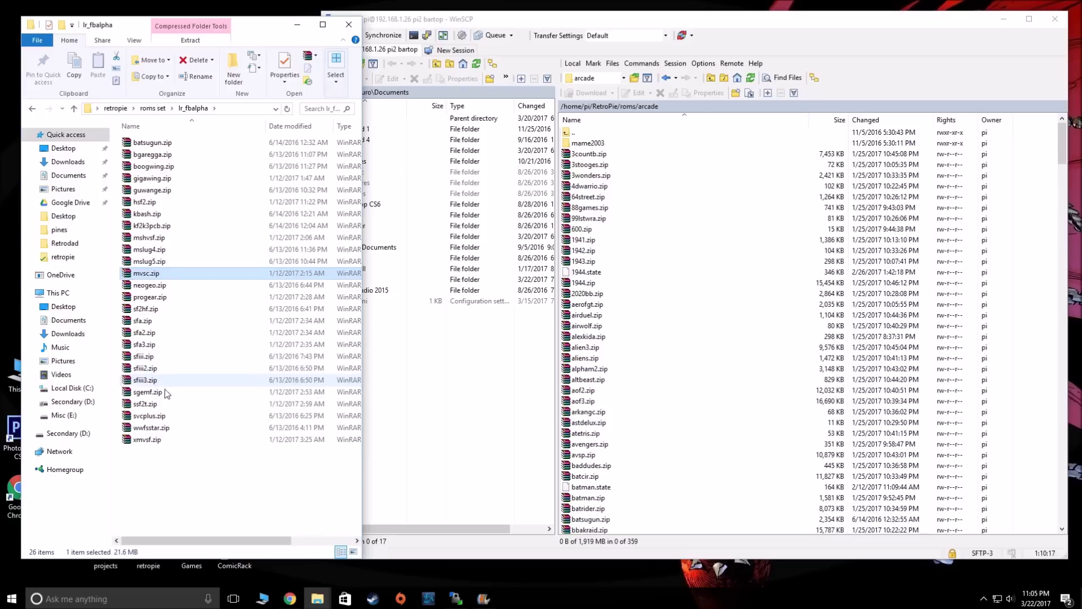
click(160, 428)
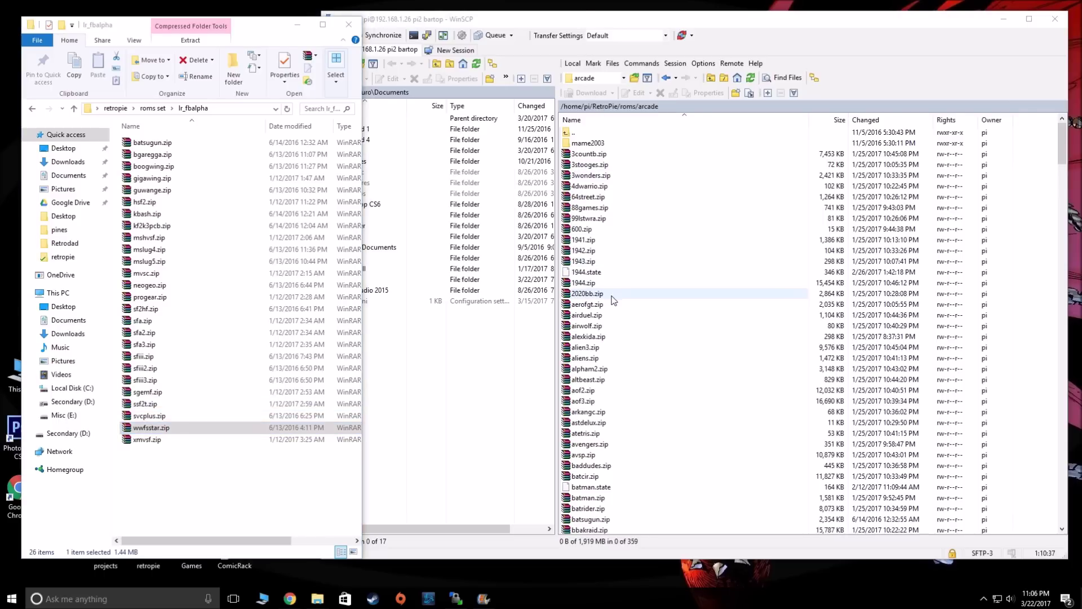
click(597, 306)
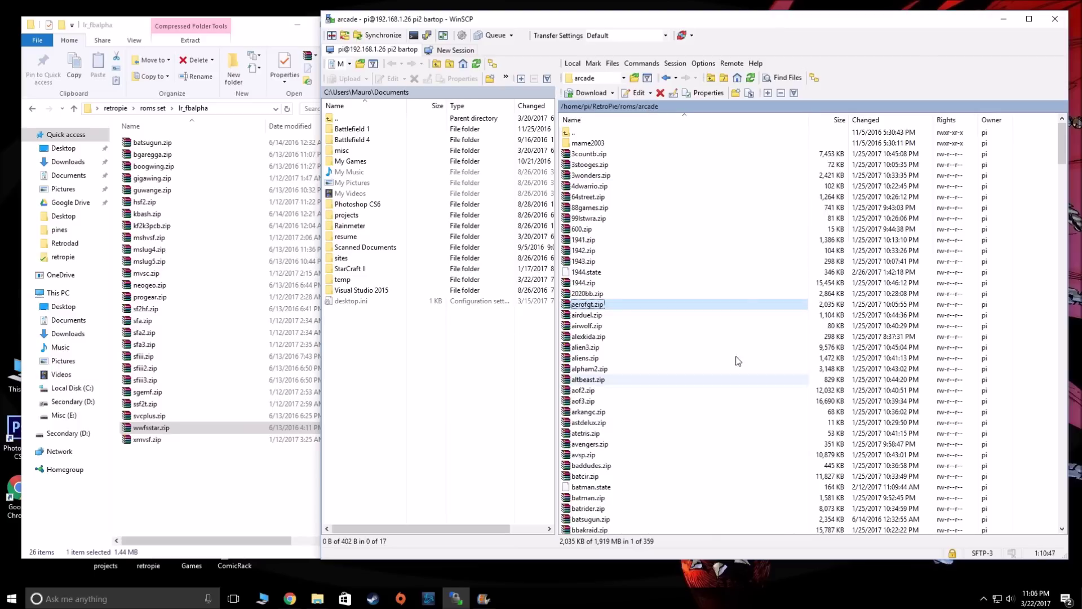
click(30, 109)
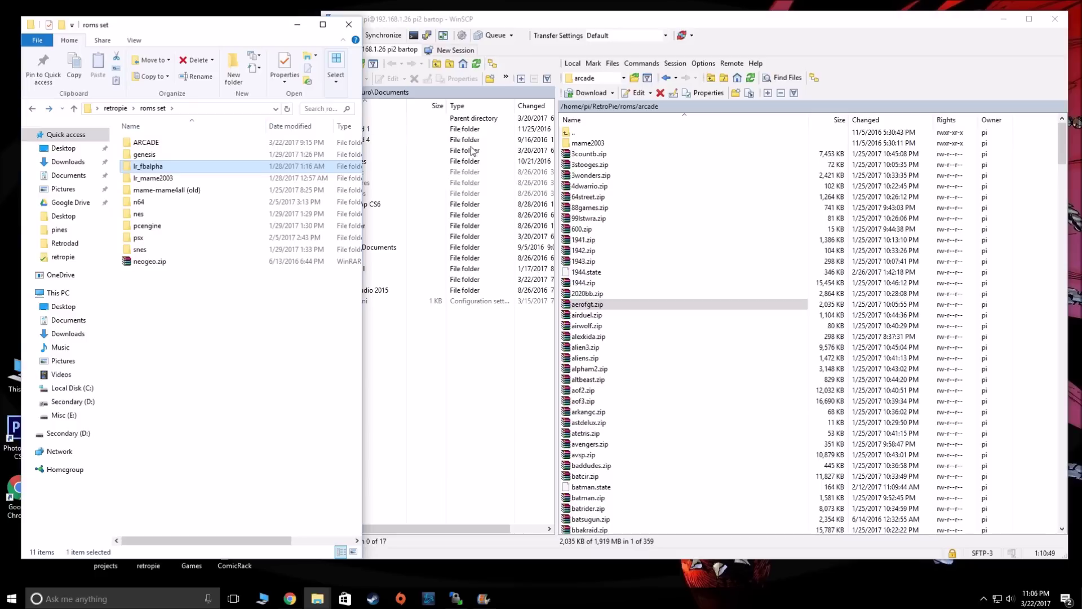
click(589, 29)
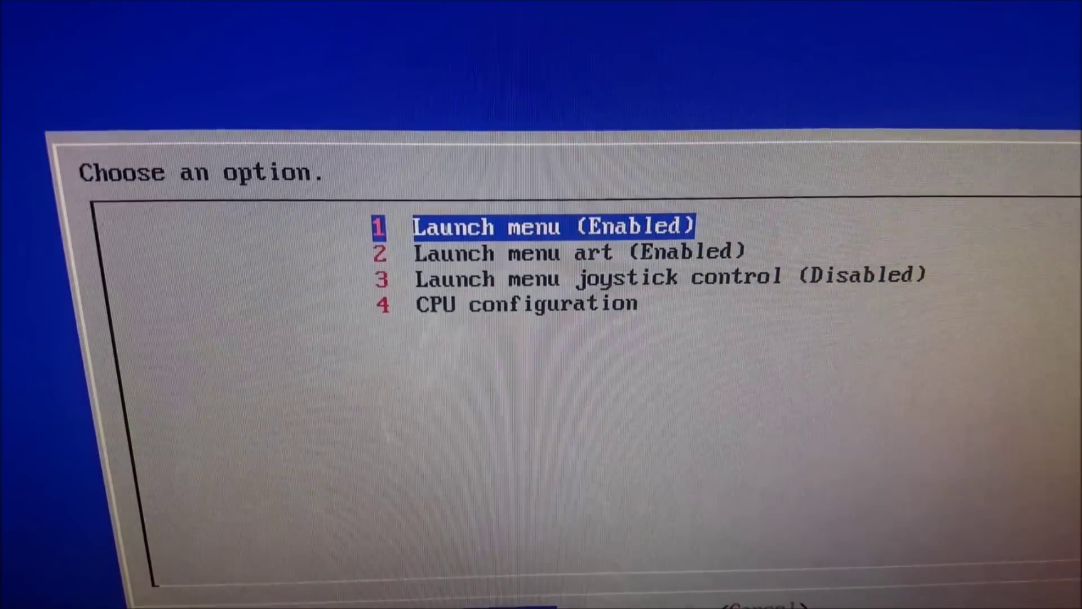
- Leave the launch menu configuration options on the RetroPie and return to the arcade game list
key(Escape)
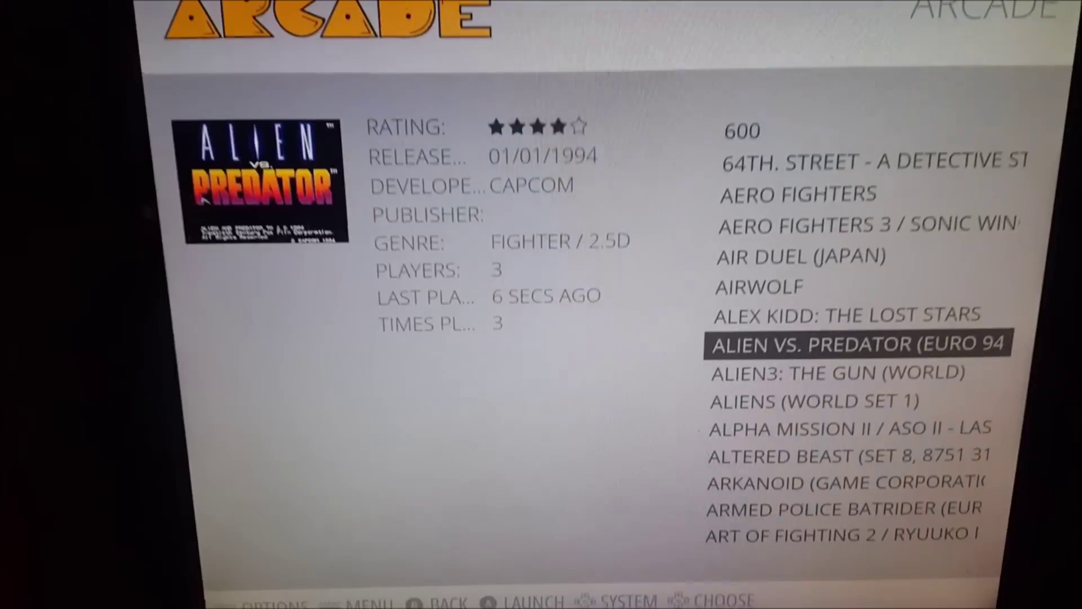